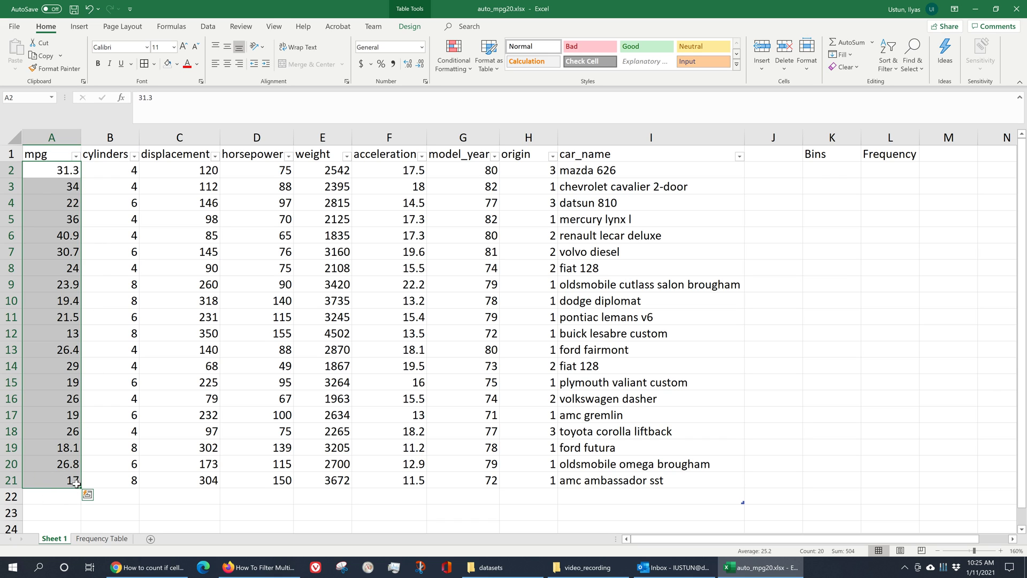
Step: Insert a blank column before column J, directly beside the data table, and narrow it
left_click(776, 156)
left_click(792, 137)
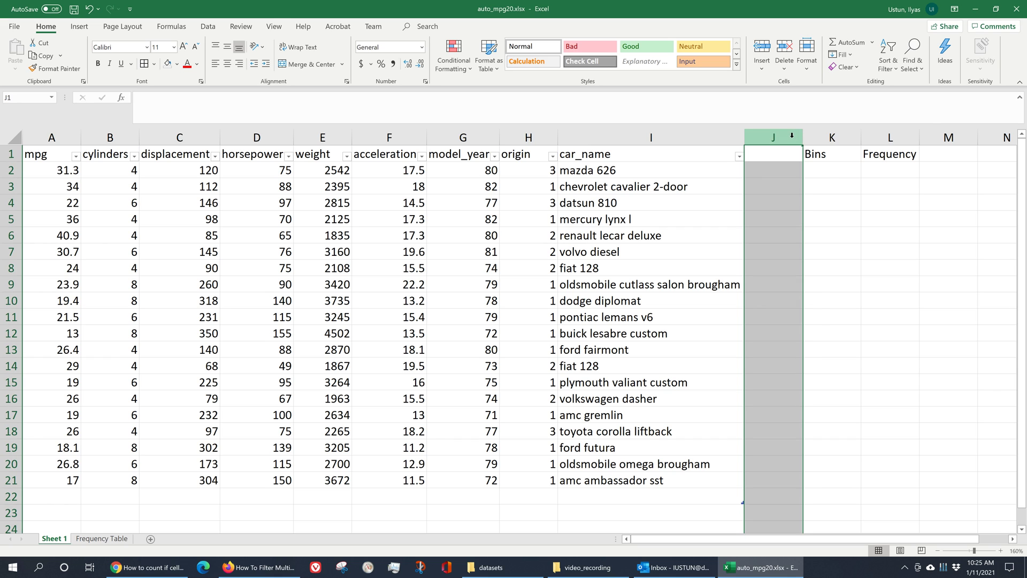
right_click(793, 137)
left_click(829, 229)
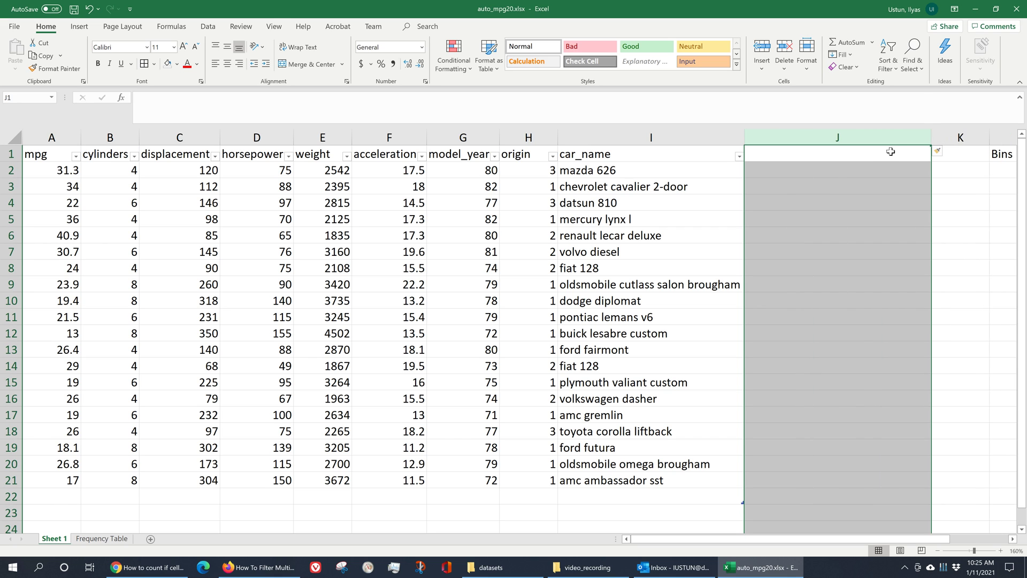
left_click_drag(931, 140, 814, 141)
left_click(781, 170)
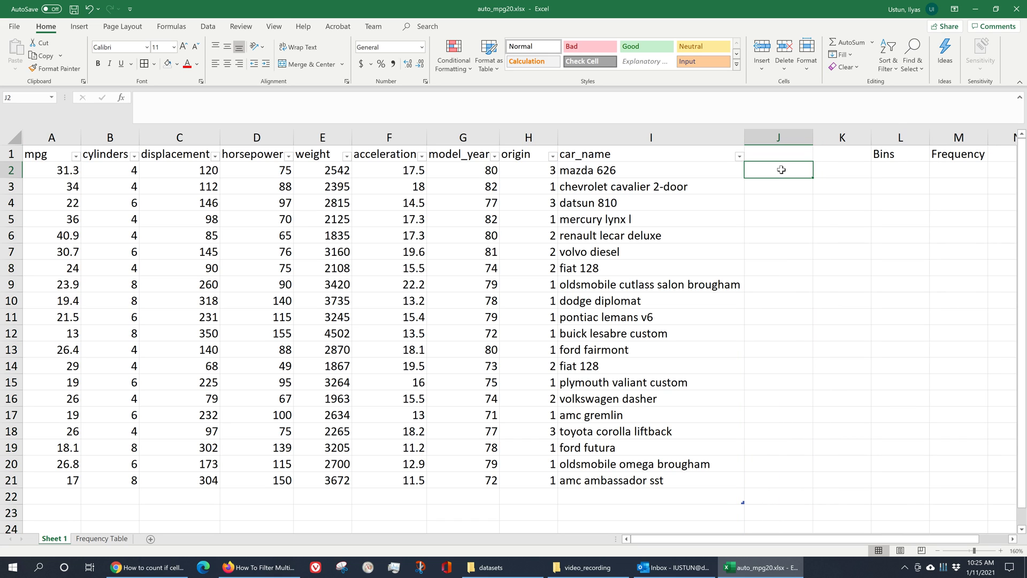
Step: Enter the labels "min mpg" in J2 and "max mpg" in J3
type("min mpg")
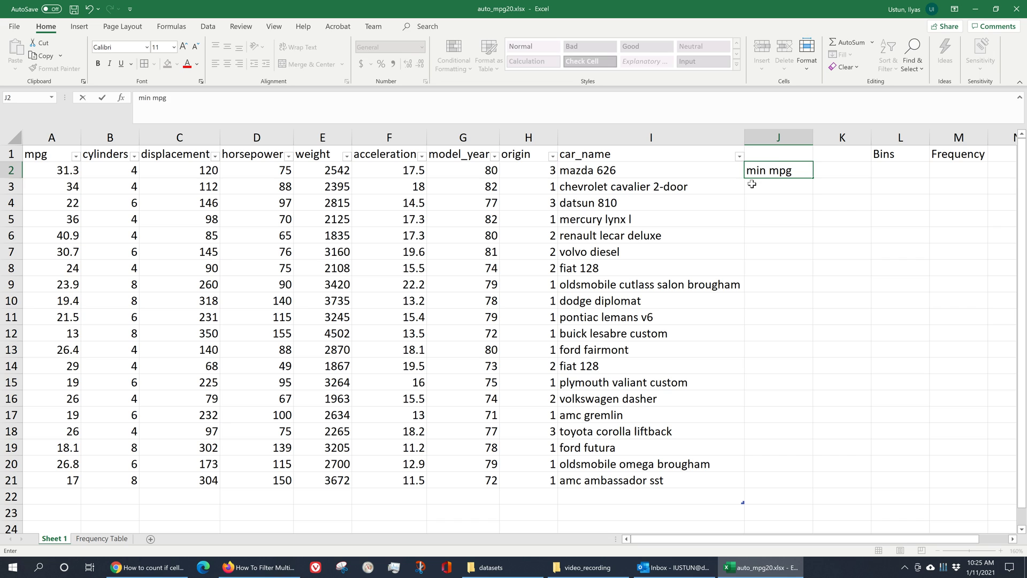
key("Return")
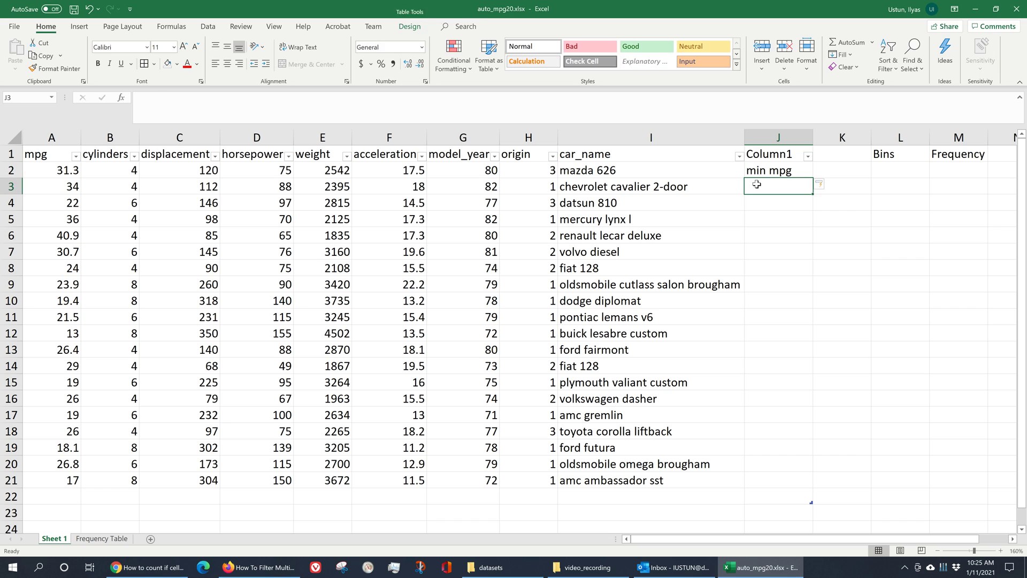
type("max mp")
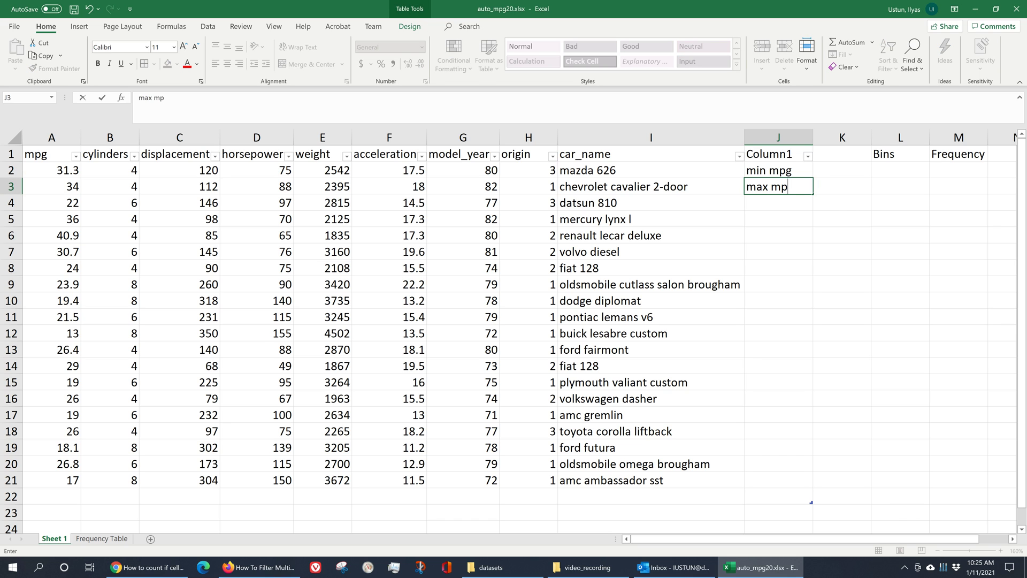
type("g")
left_click(841, 300)
left_click(836, 203)
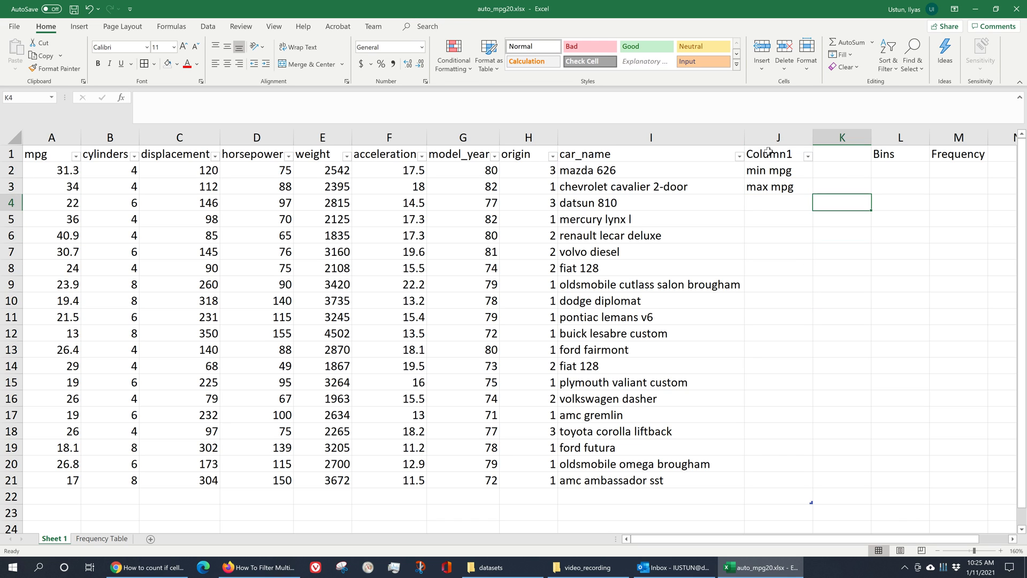
Step: Try moving cells J1:J3 to column K, and undo the move together with the "max mpg" entry
left_click(801, 152)
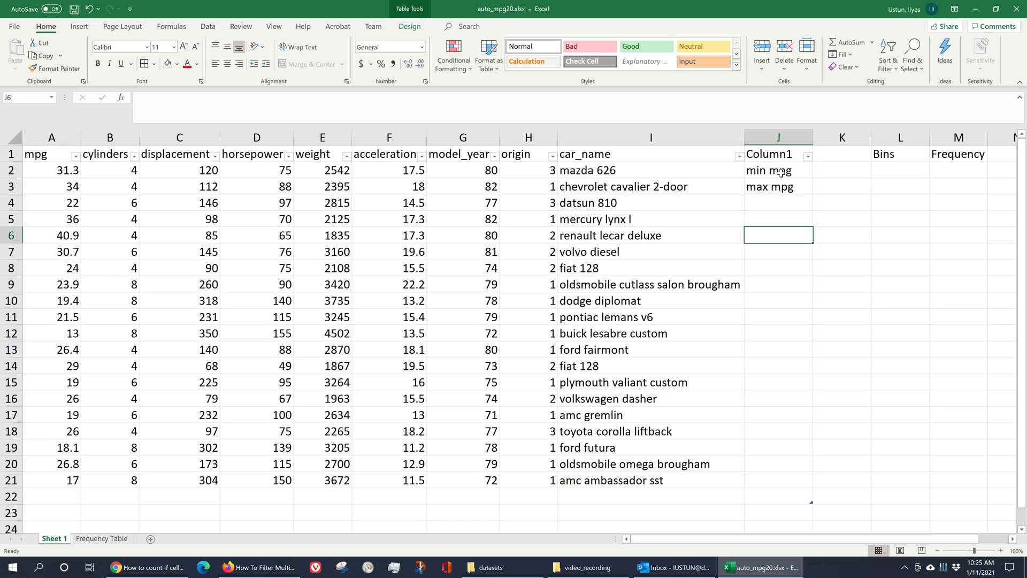
left_click_drag(780, 156, 836, 189)
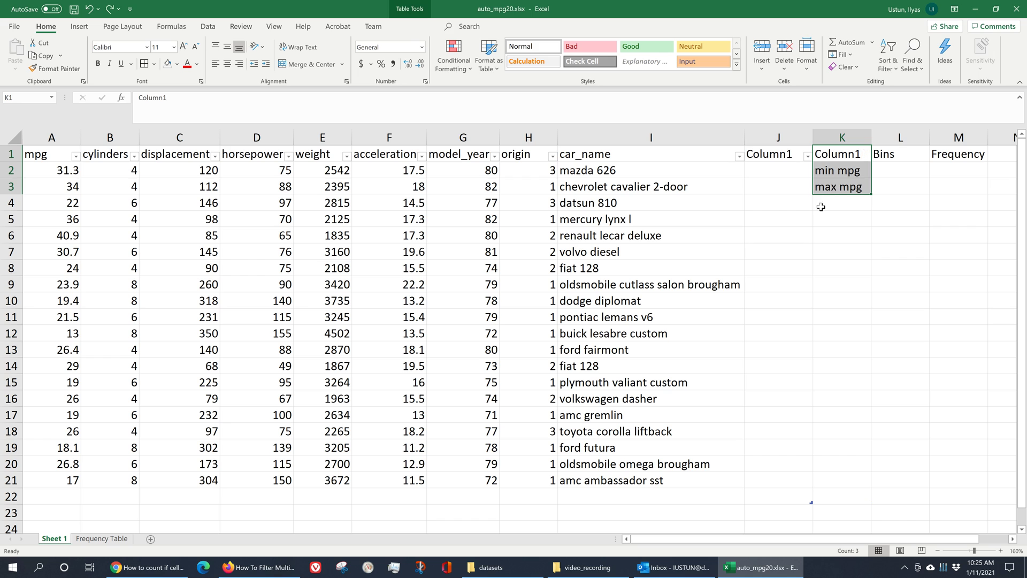
key("ctrl+z")
key("ctrl+z")
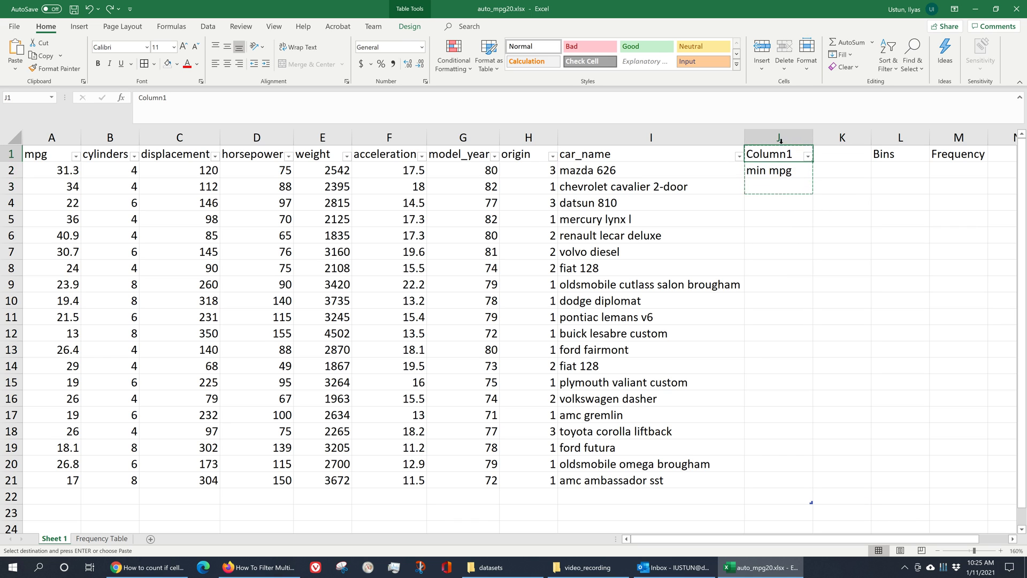
Step: Delete column J with its header and remaining label
left_click(778, 137)
right_click(778, 137)
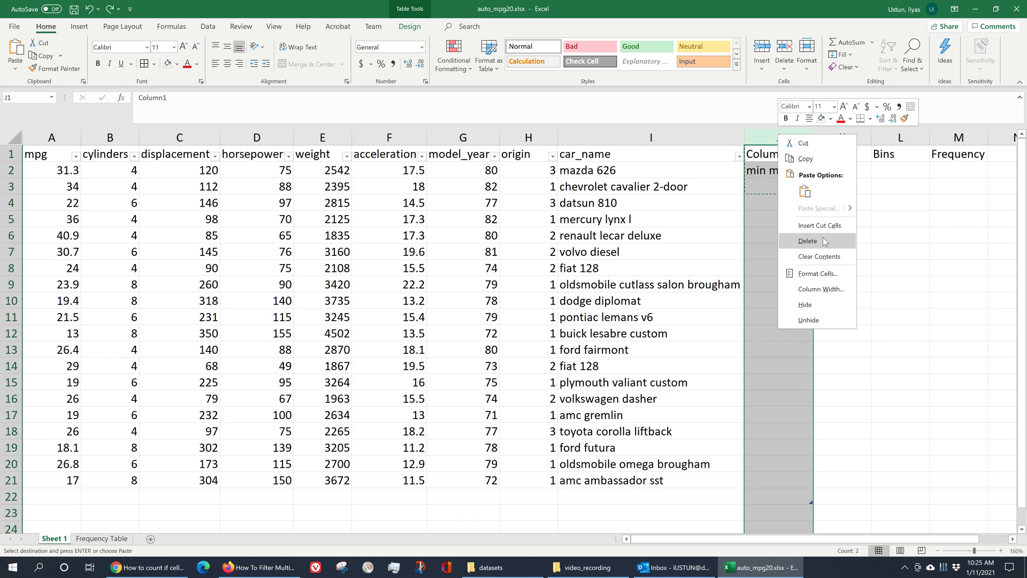
left_click(808, 240)
Step: Insert two blank columns before column J, between the data table and the Bins column
right_click(773, 143)
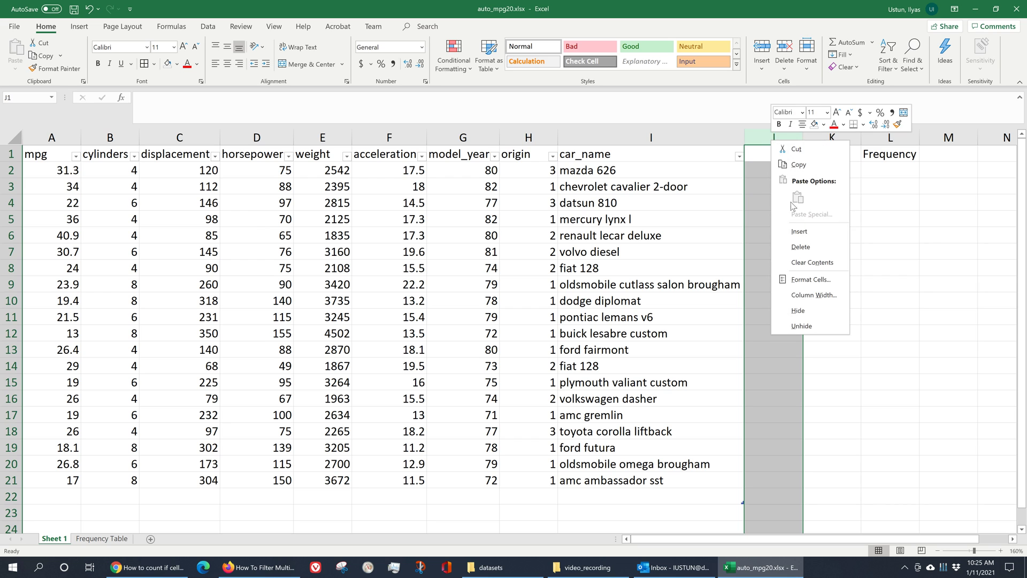
left_click(799, 231)
right_click(787, 136)
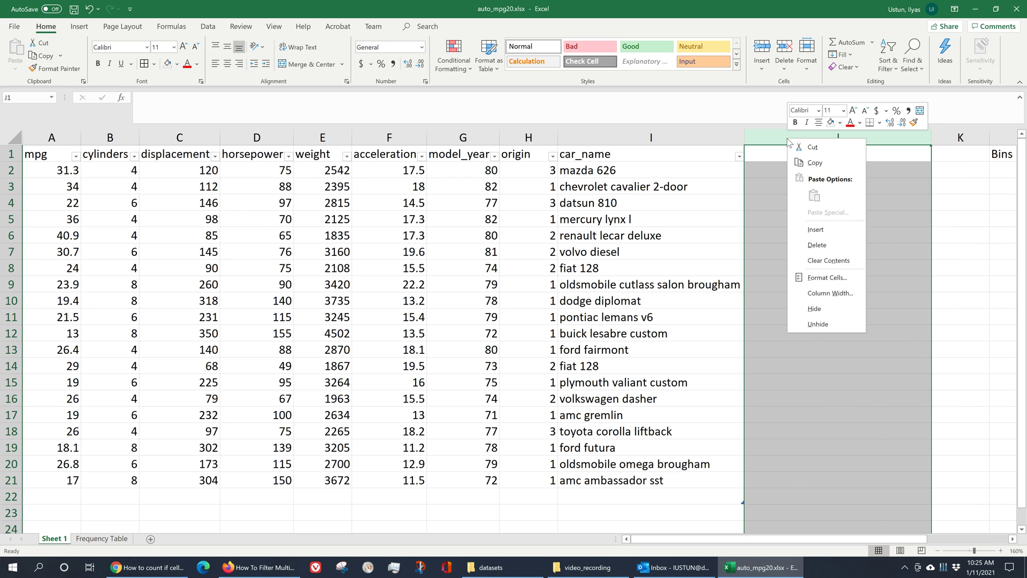
left_click(802, 231)
Step: Shrink column J to a thin spacer and narrow column K to fit short labels
left_click_drag(928, 135, 895, 139)
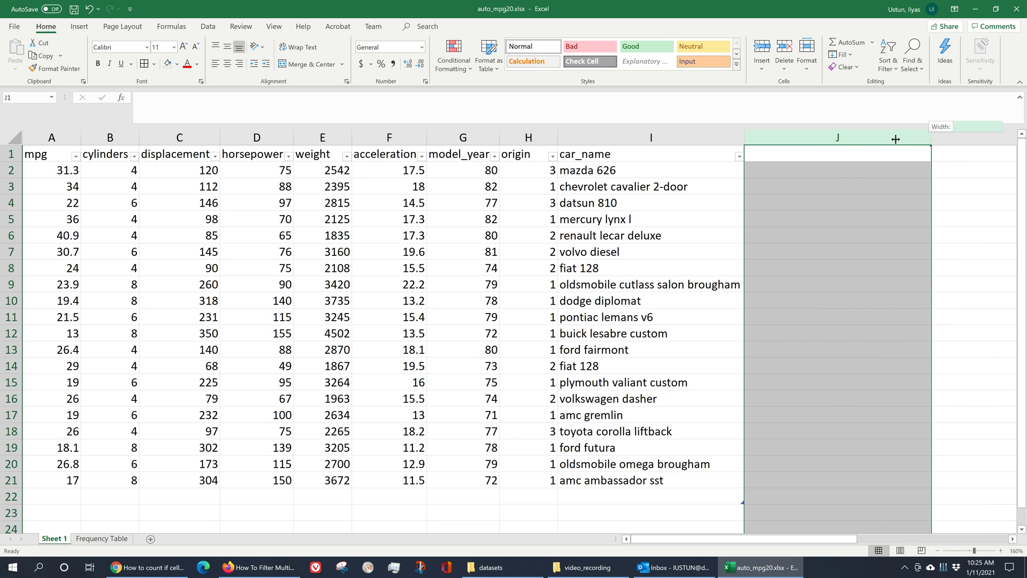
left_click_drag(776, 138, 762, 142)
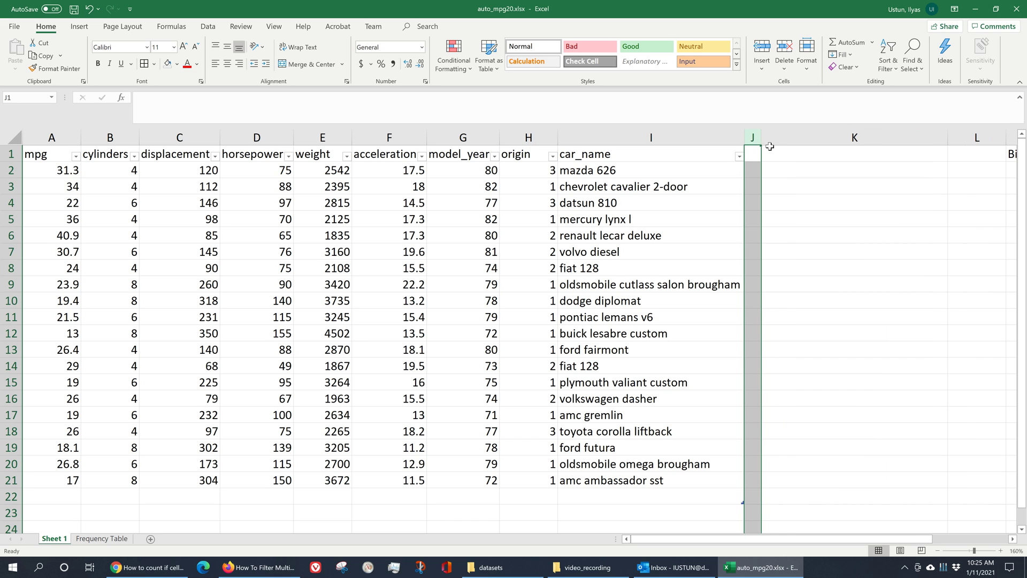
left_click_drag(946, 137, 944, 138)
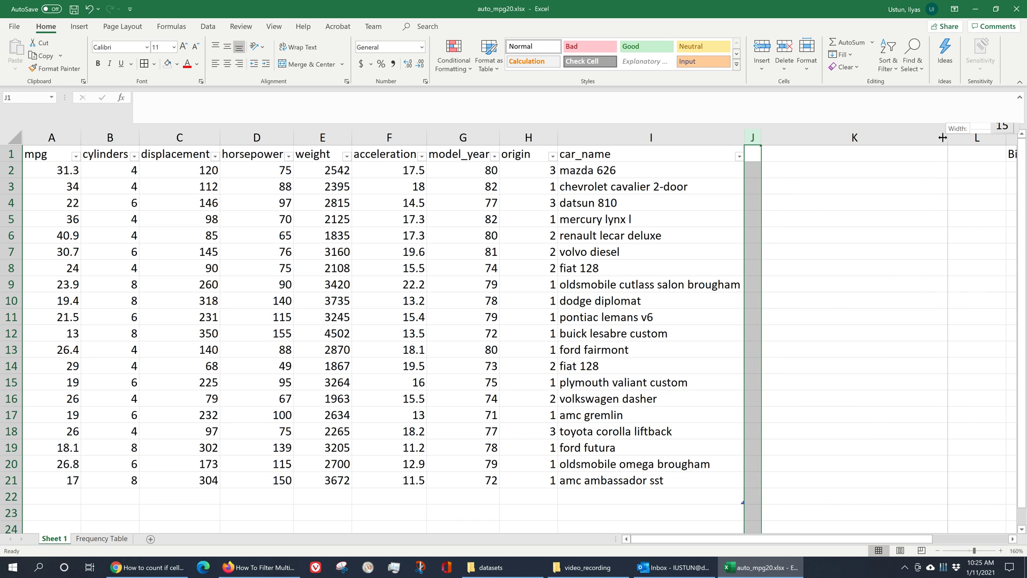
left_click_drag(825, 138, 824, 137)
Step: Enter the labels "min mpg" in K2 and "max mpg" in K3
left_click(807, 154)
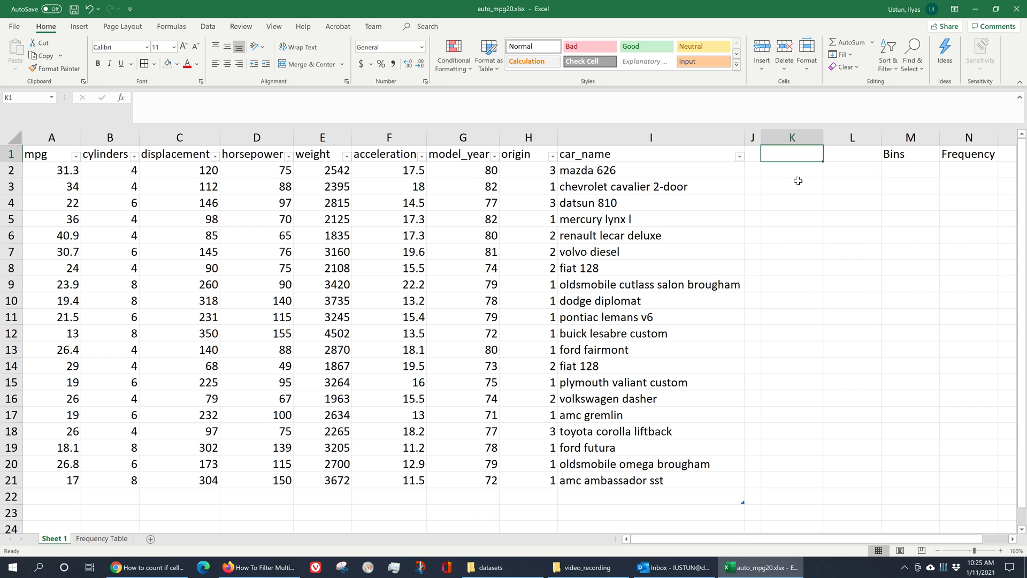
left_click(798, 171)
type("min mopg")
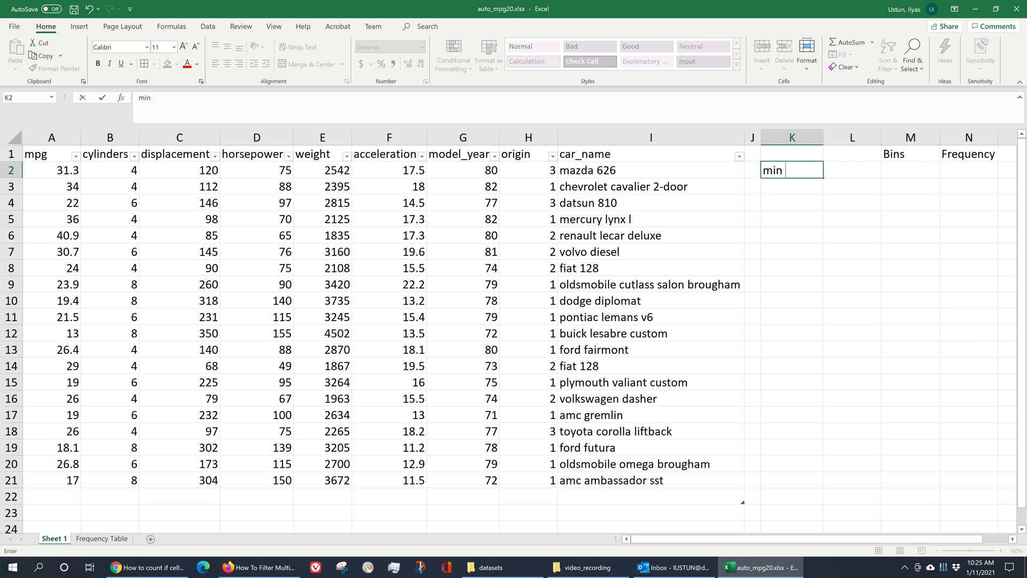
key("BackSpace")
key("BackSpace")
key("BackSpace")
type("pg")
key("Return")
type("max mp")
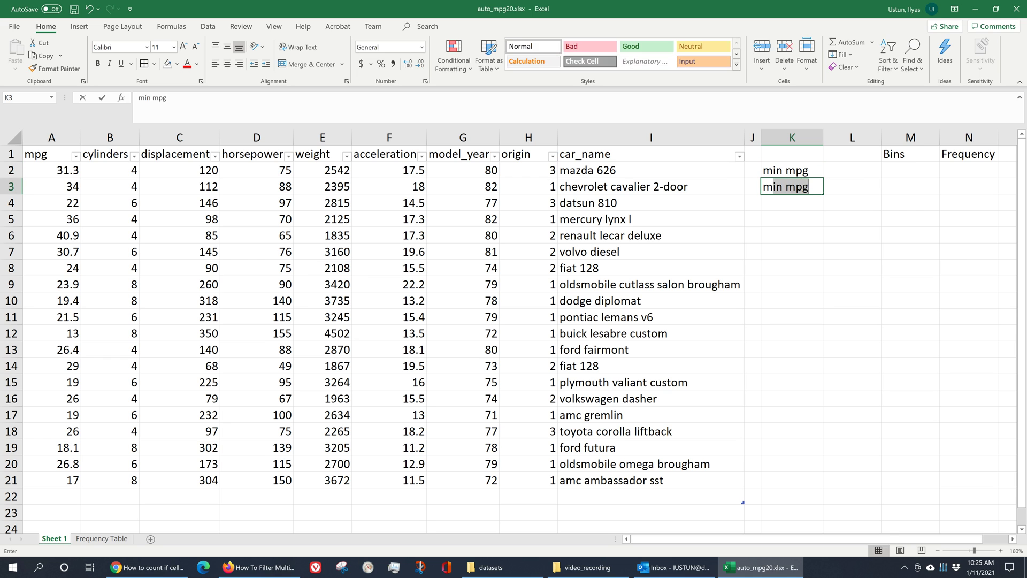
left_click(823, 235)
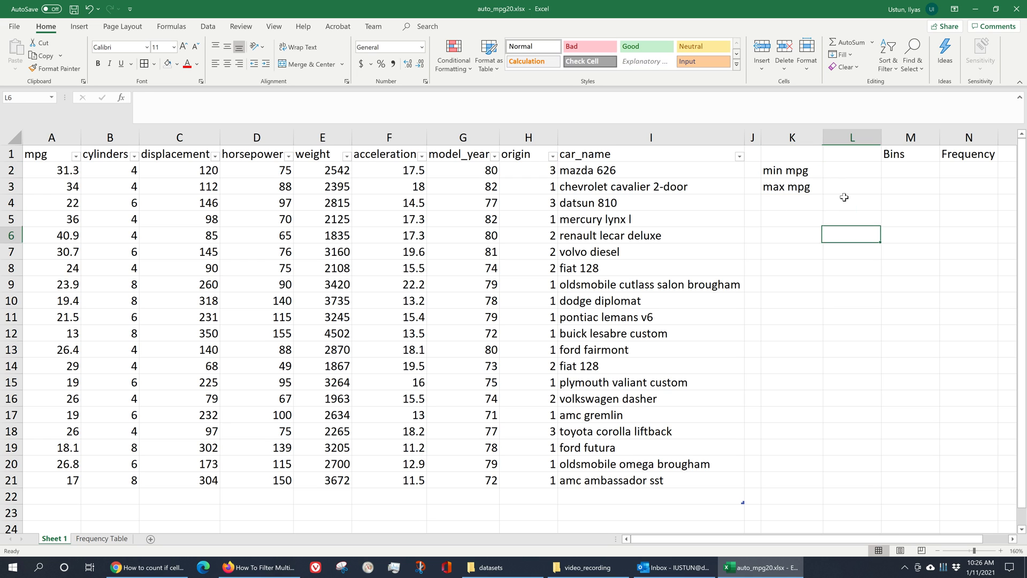
Step: In L2, calculate the minimum of the mpg values in A2:A21 with the MIN function
left_click(853, 169)
type("=min(")
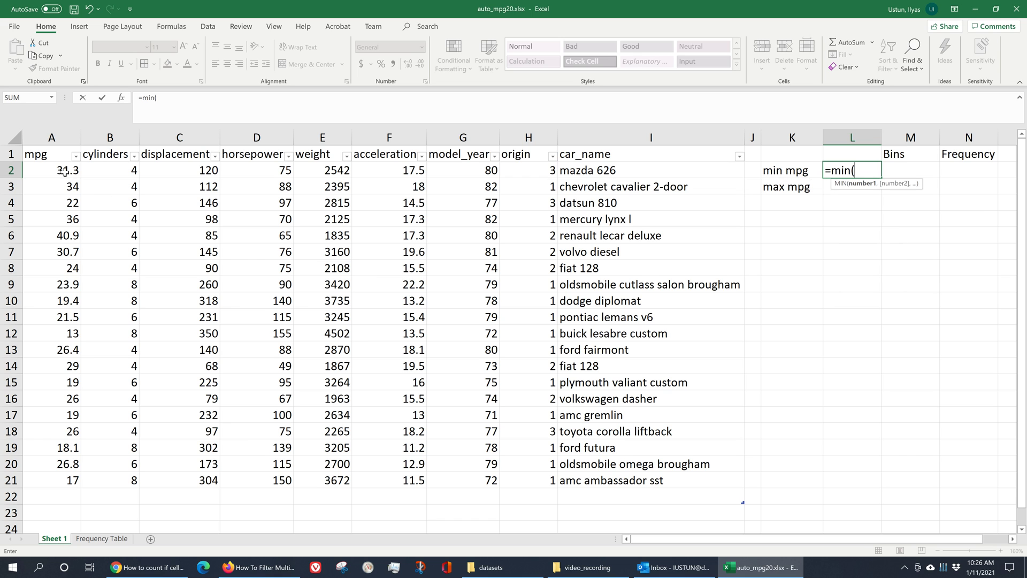
left_click_drag(64, 171, 33, 485)
type(")")
key("Return")
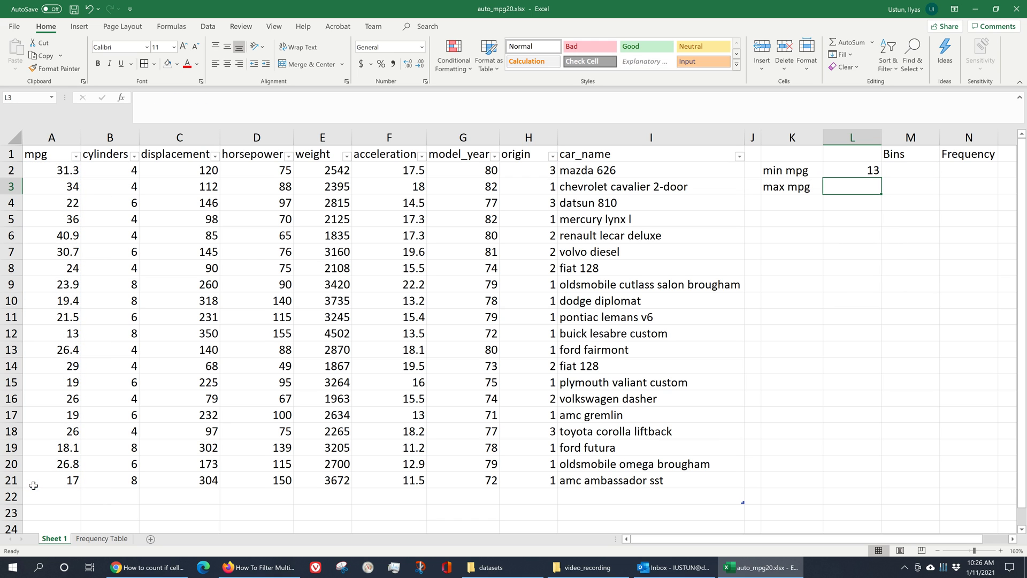
Step: In L3, calculate the maximum of the mpg values with =MAX(Table13[mpg])
type("=max(")
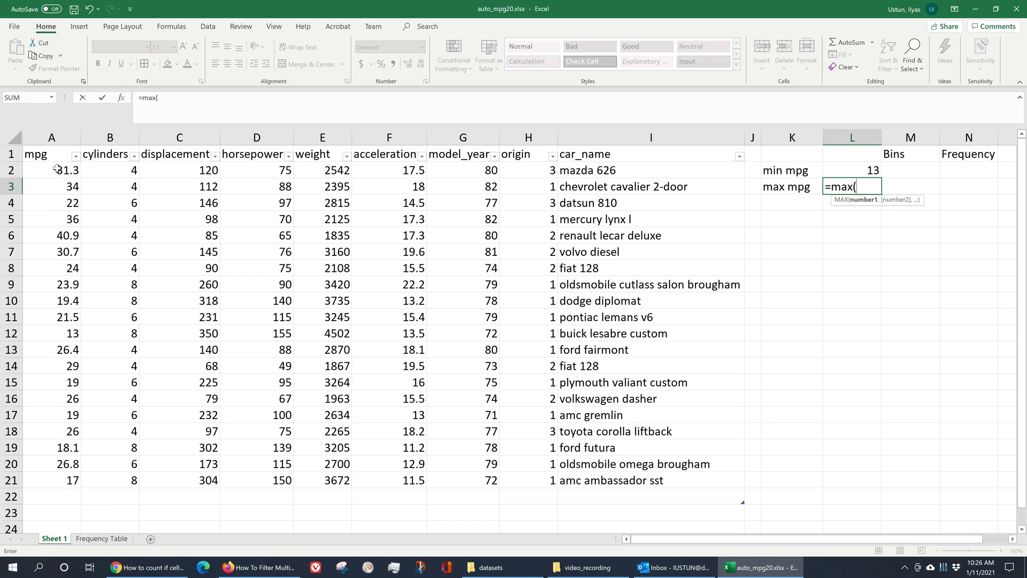
left_click_drag(56, 173, 75, 479)
type(")")
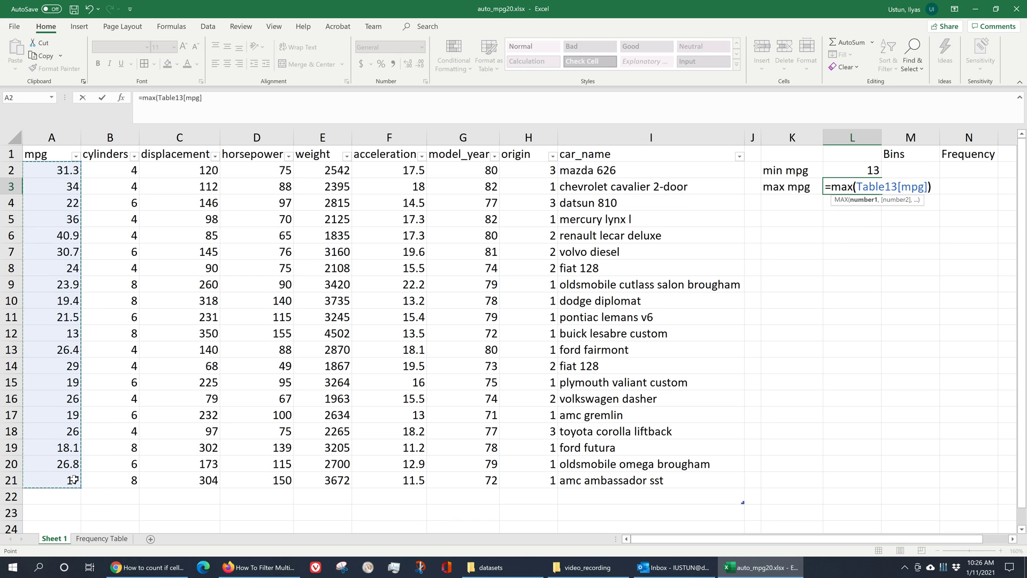
key("Return")
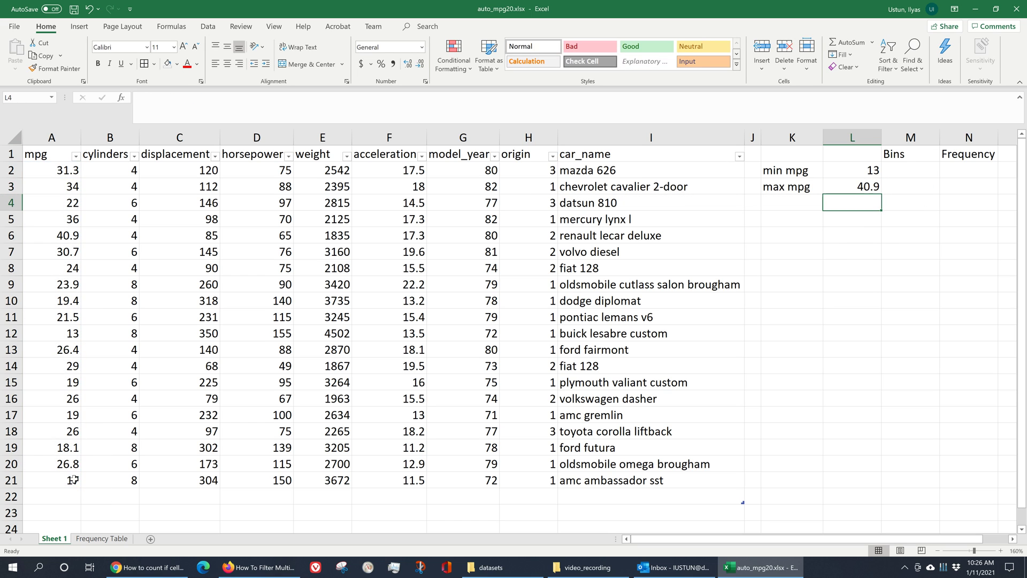
Step: Narrow column L so it just fits the minimum and maximum results
left_click(863, 186)
left_click(862, 171)
left_click(860, 186)
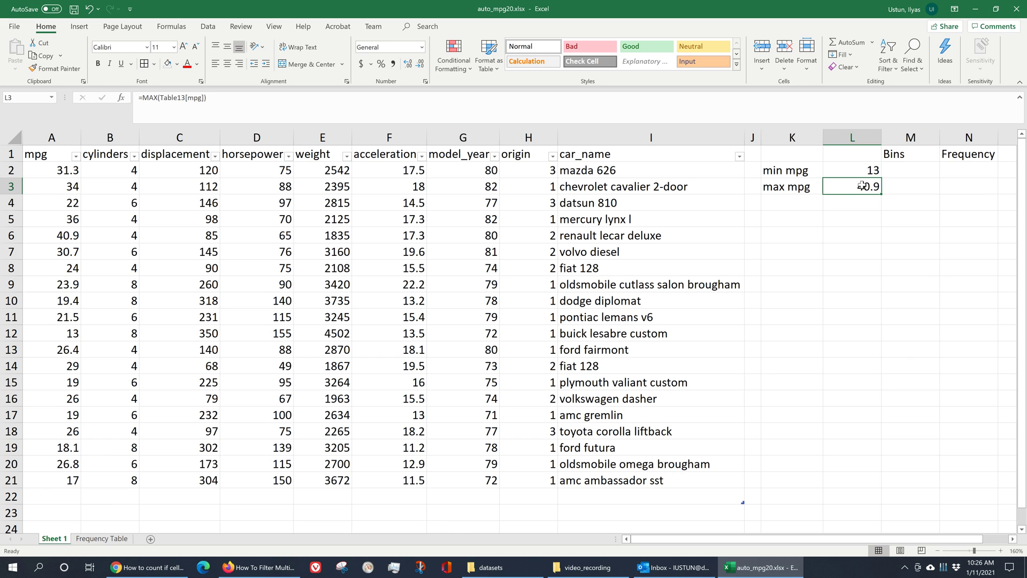
left_click_drag(881, 137, 850, 136)
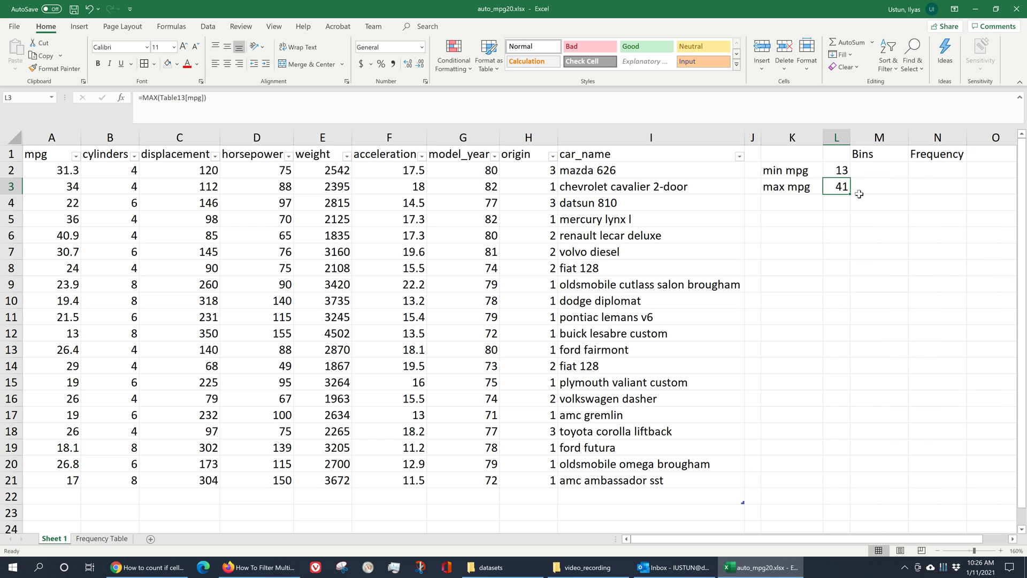
Step: Fill the Bins column in M2:M9 with values from 10 to 45 in increments of 5
left_click(868, 217)
left_click(887, 167)
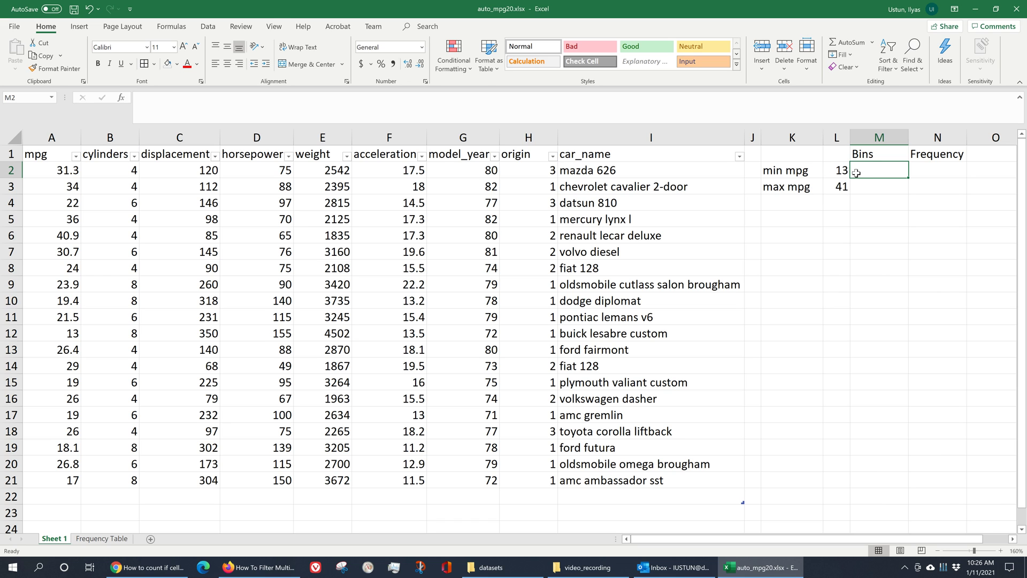
type("10")
key("Return")
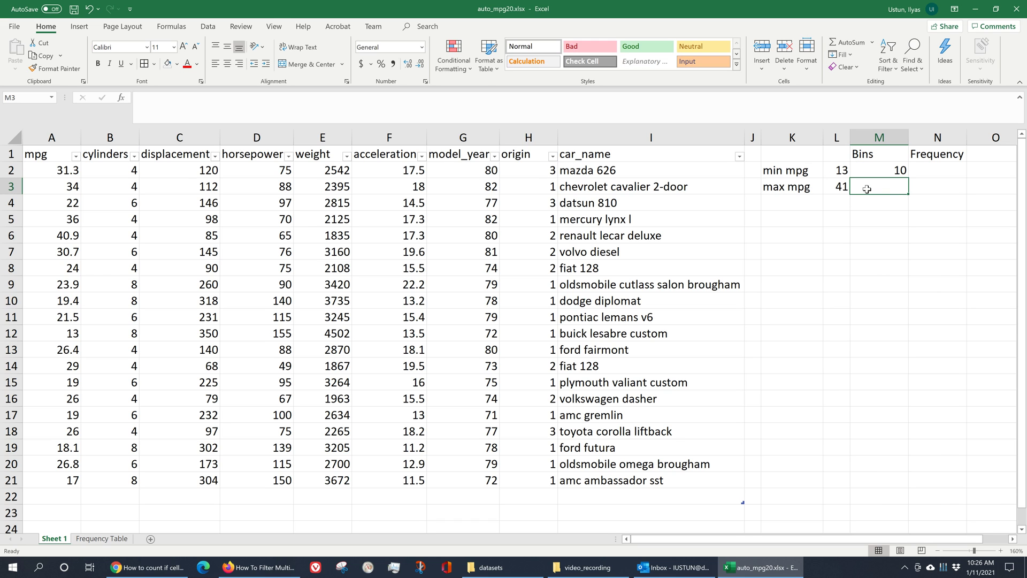
type("15")
left_click_drag(903, 171, 906, 287)
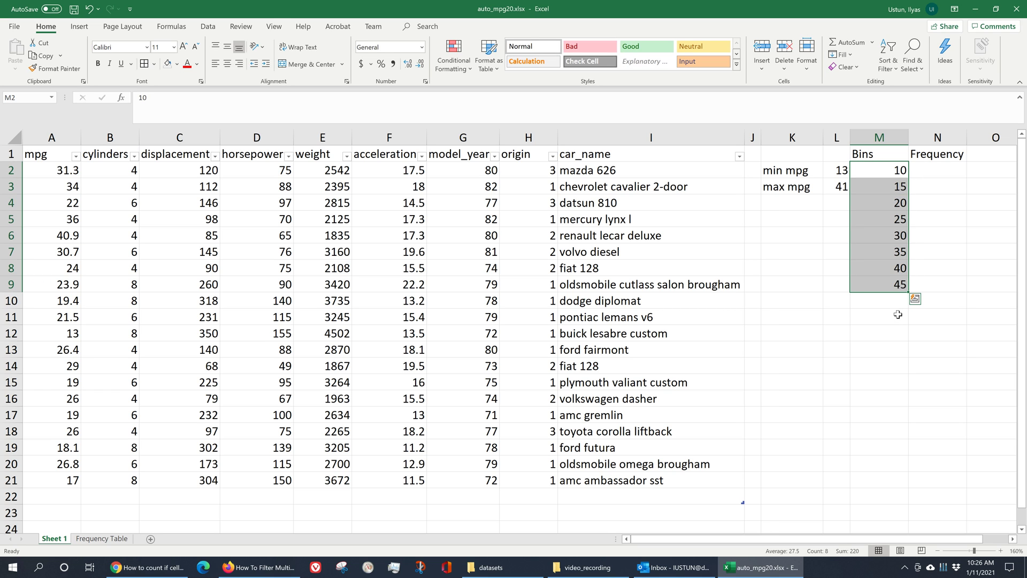
left_click(890, 301)
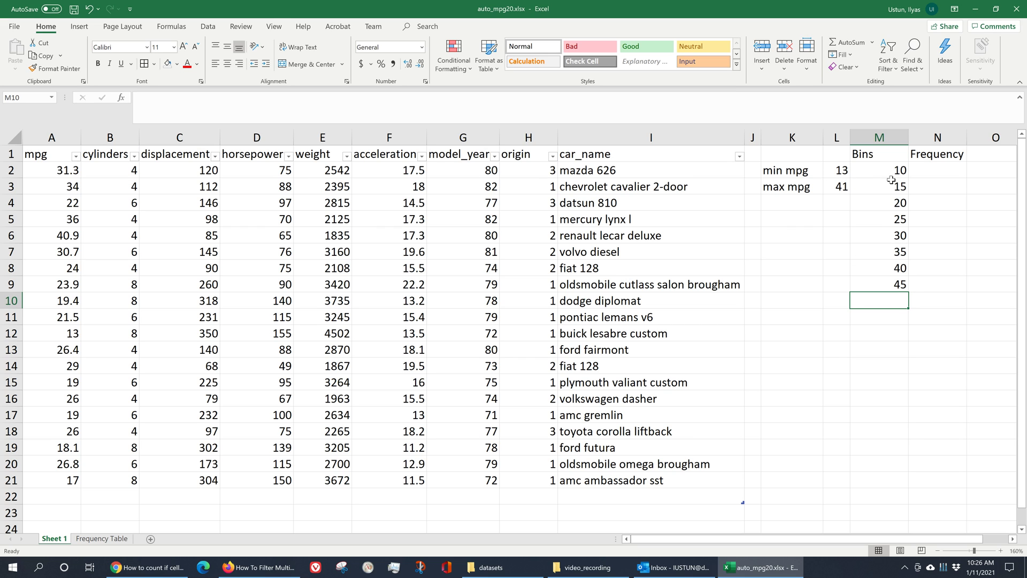
left_click(920, 167)
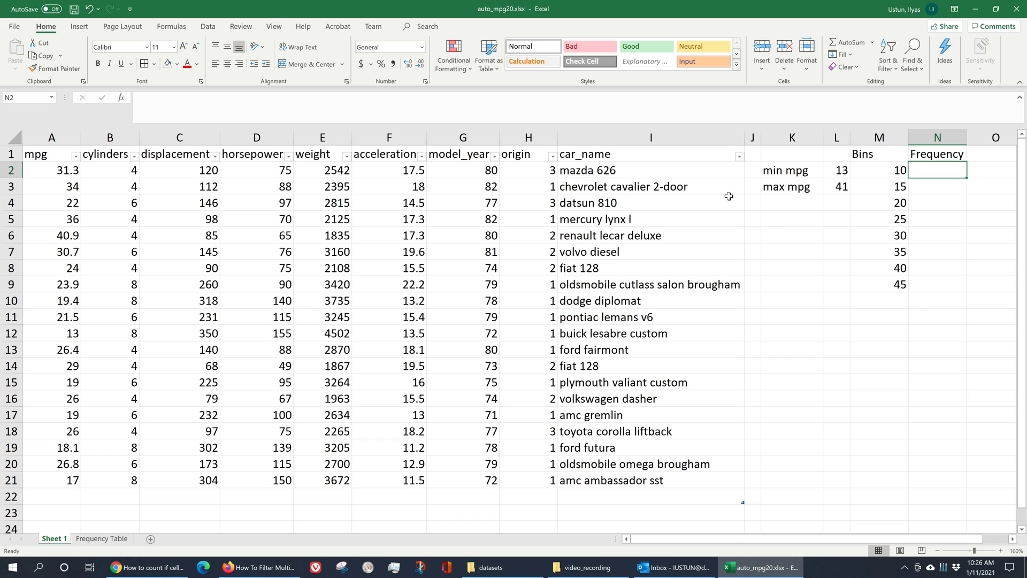
left_click(944, 216)
left_click(945, 168)
left_click_drag(944, 168, 947, 288)
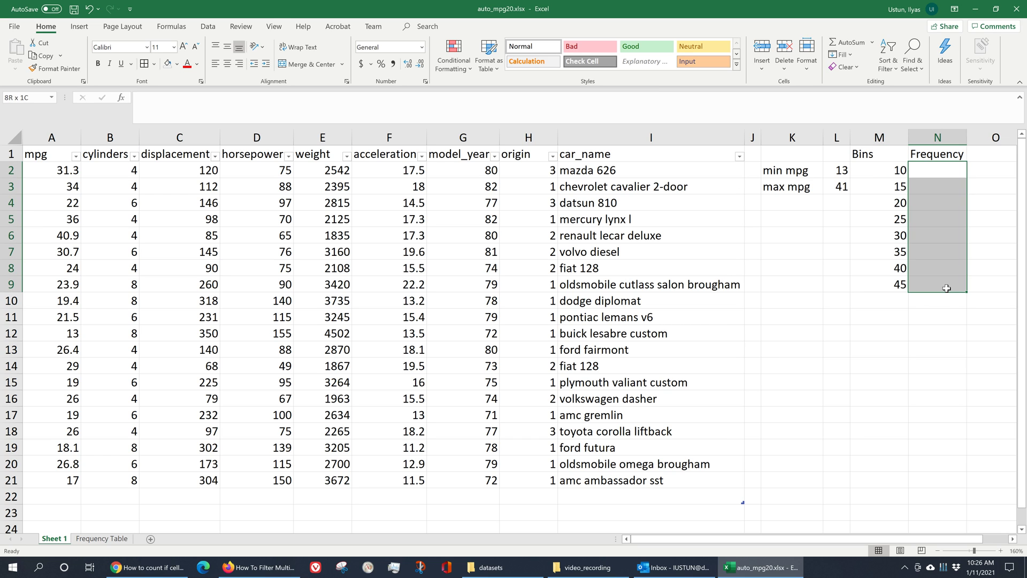
left_click(899, 383)
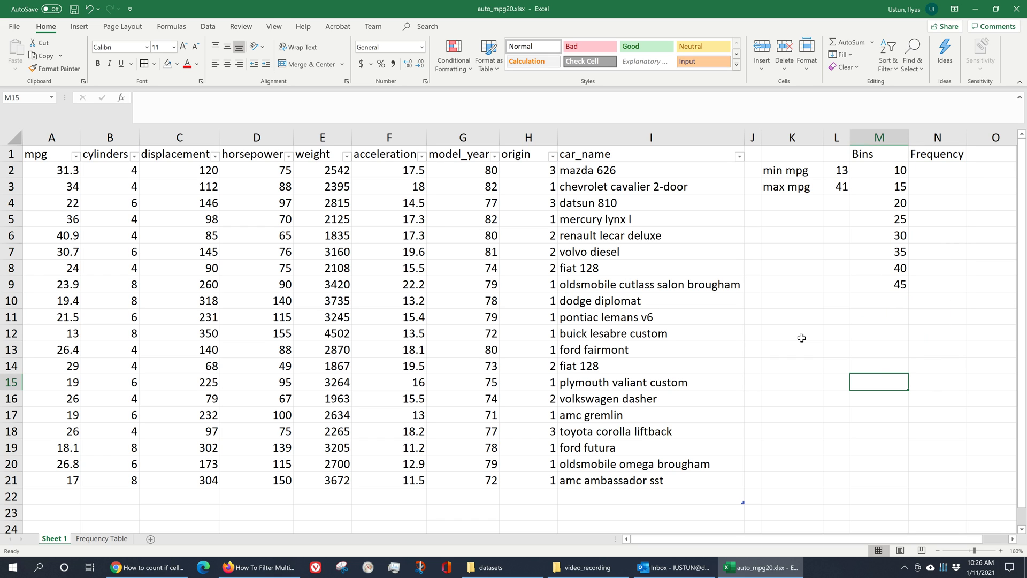
Step: Fill the Frequency cells N2:N9 with the array formula =FREQUENCY(A2:A21, M2:M9)
left_click_drag(939, 168, 931, 287)
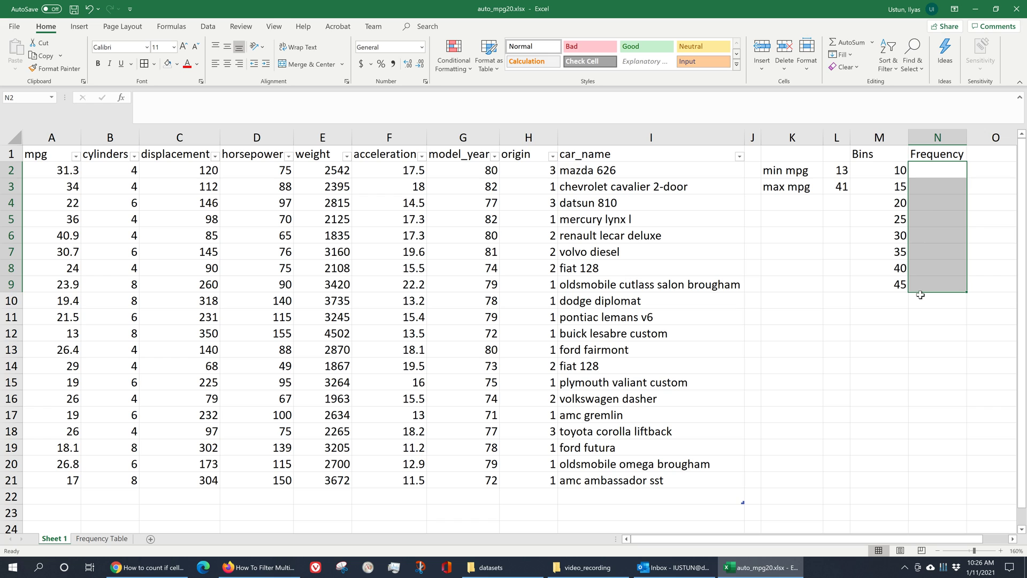
type("=")
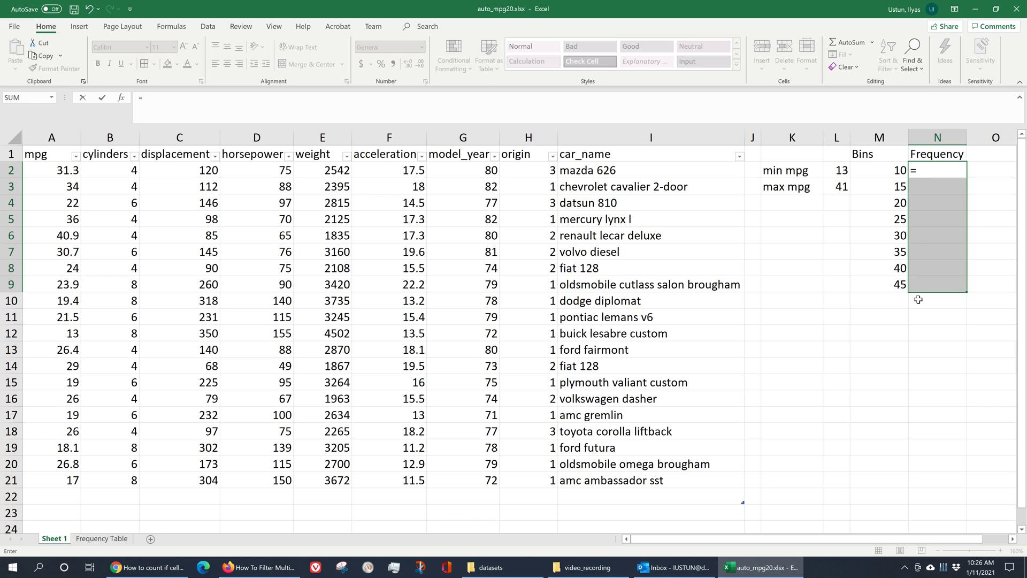
type("frequ")
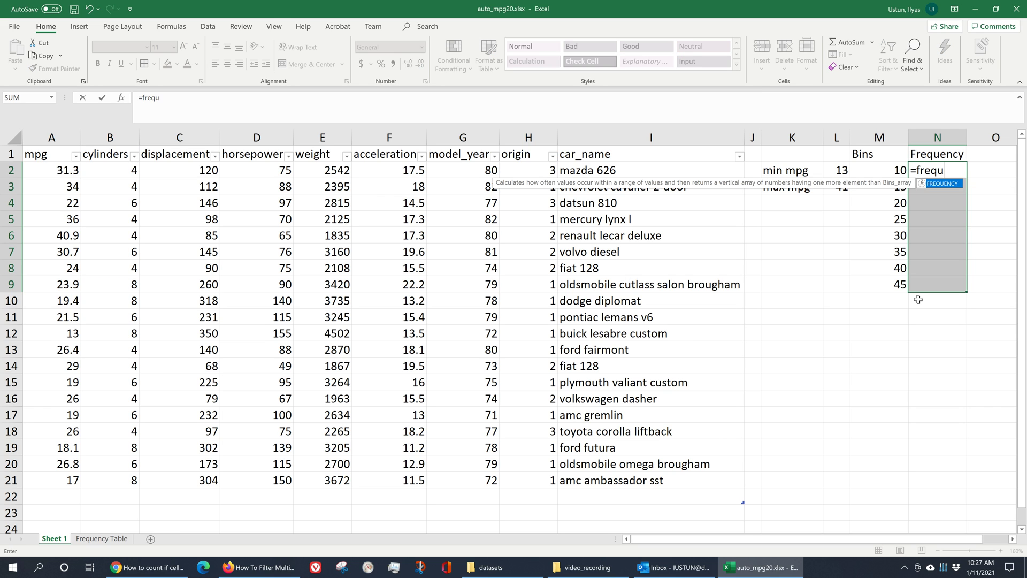
type("ency(")
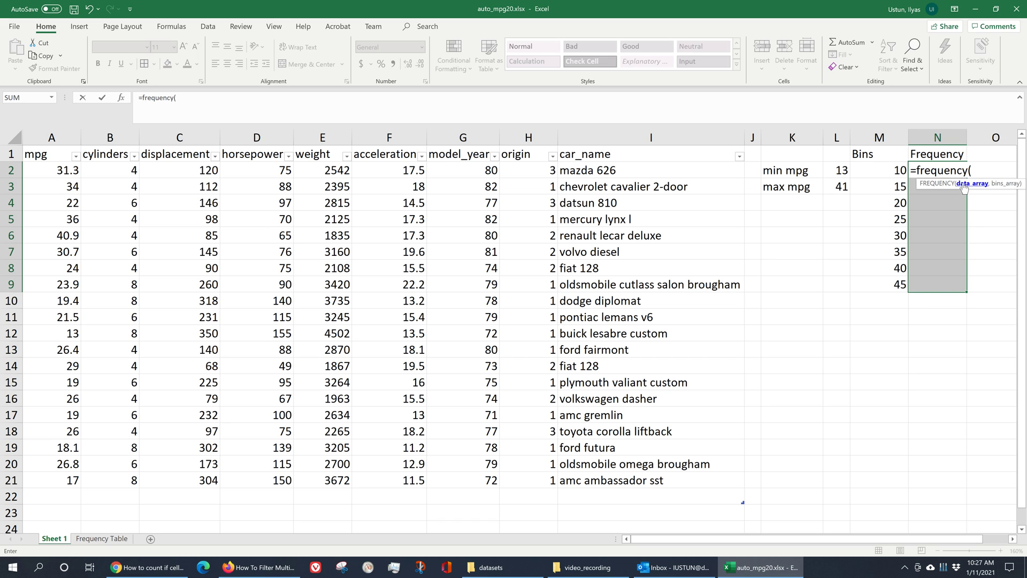
left_click_drag(68, 170, 48, 477)
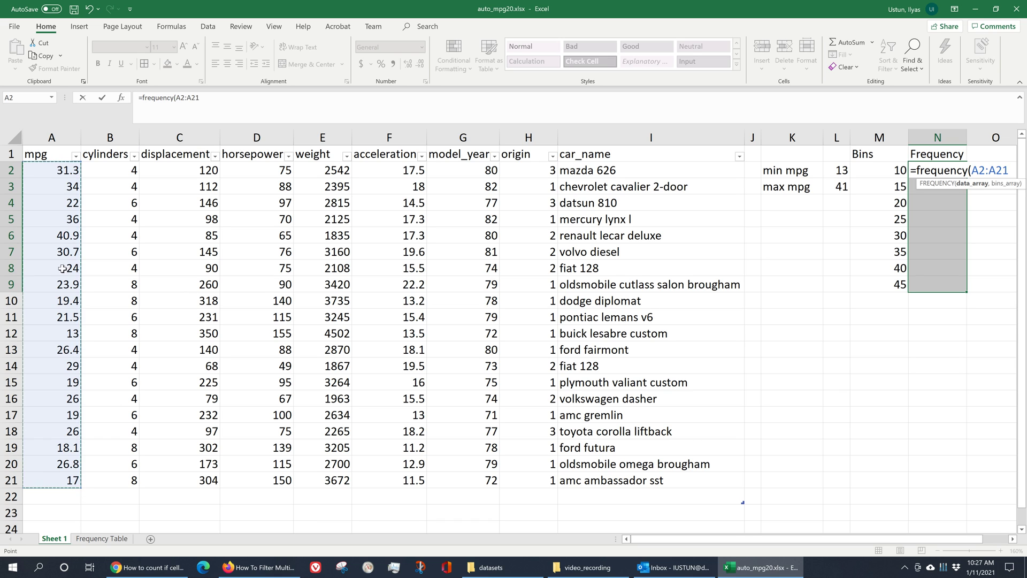
type(",")
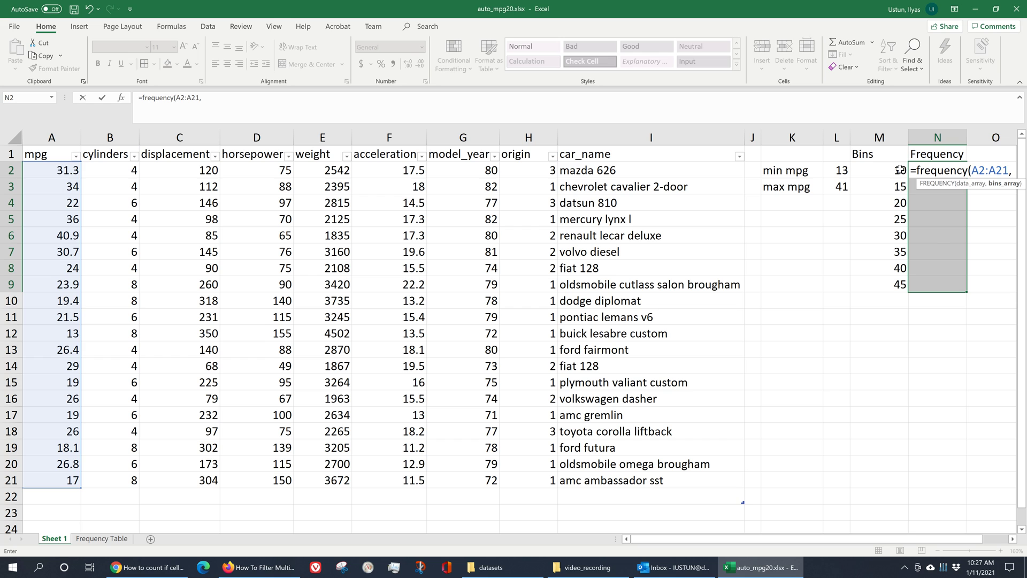
left_click_drag(895, 169, 897, 293)
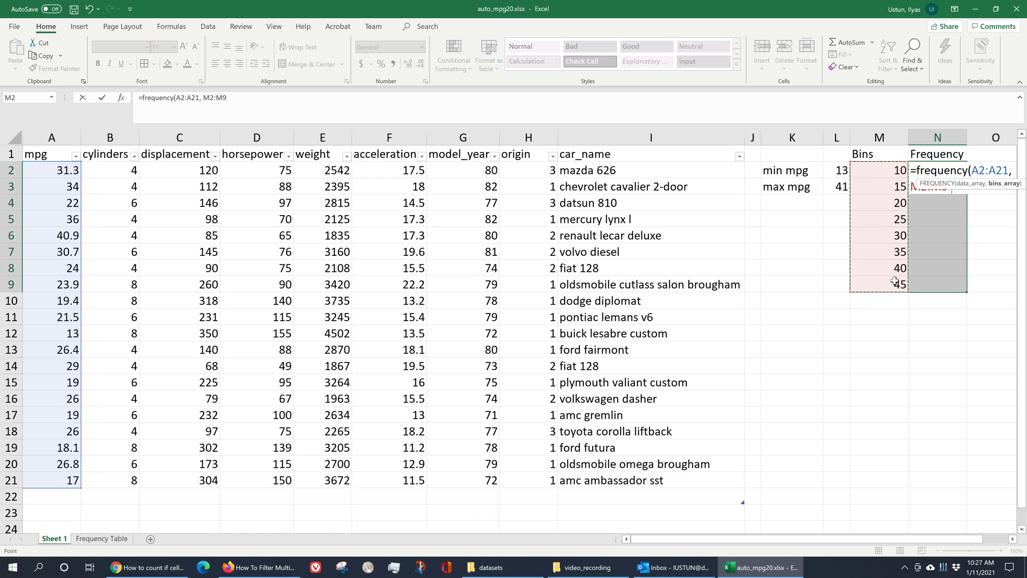
type(")")
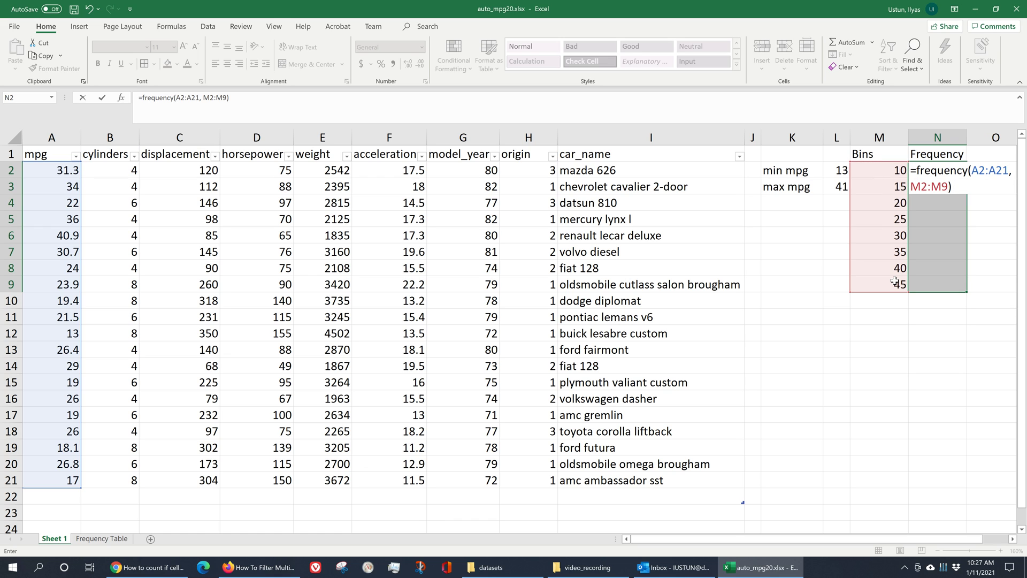
key("ctrl+shift+Return")
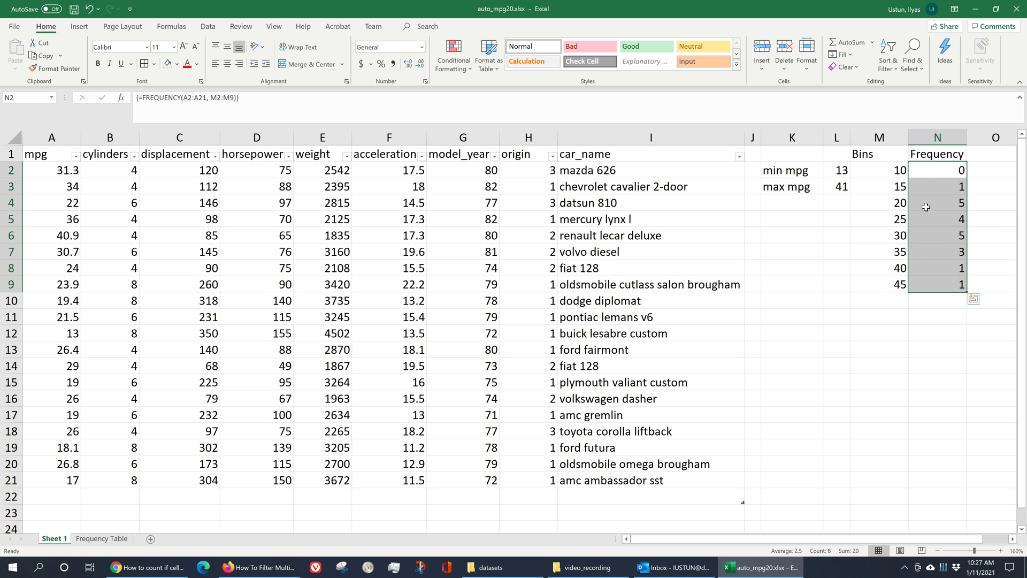
Step: Inspect the formula held by individual cells of the Frequency column, from N2 down to N9
left_click(923, 169)
left_click(924, 188)
left_click(927, 206)
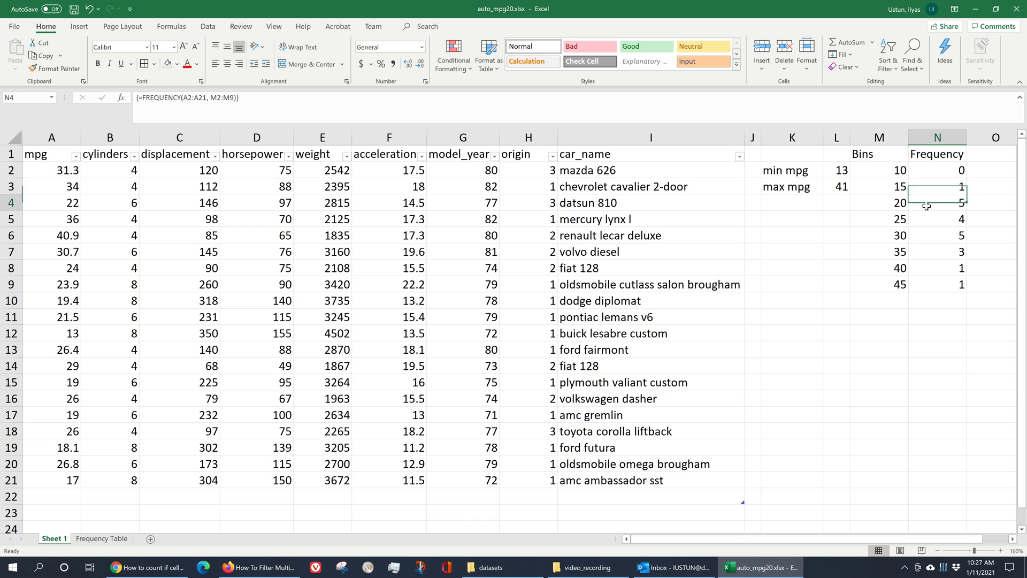
left_click(933, 219)
left_click(936, 267)
left_click(935, 284)
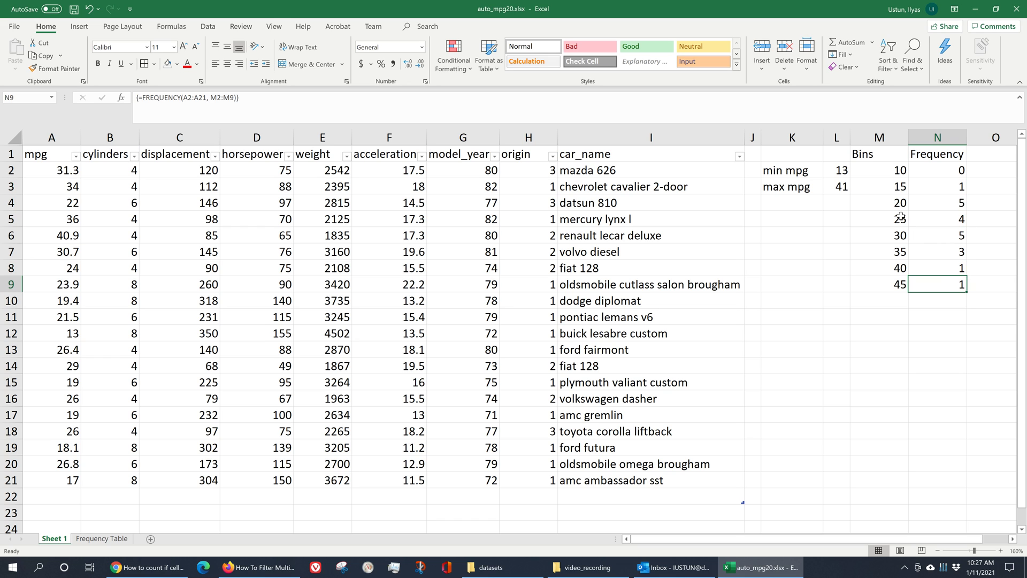
Step: Compare the bin limits in column M with the frequencies in column N to see which mpg interval each count covers
left_click(894, 168)
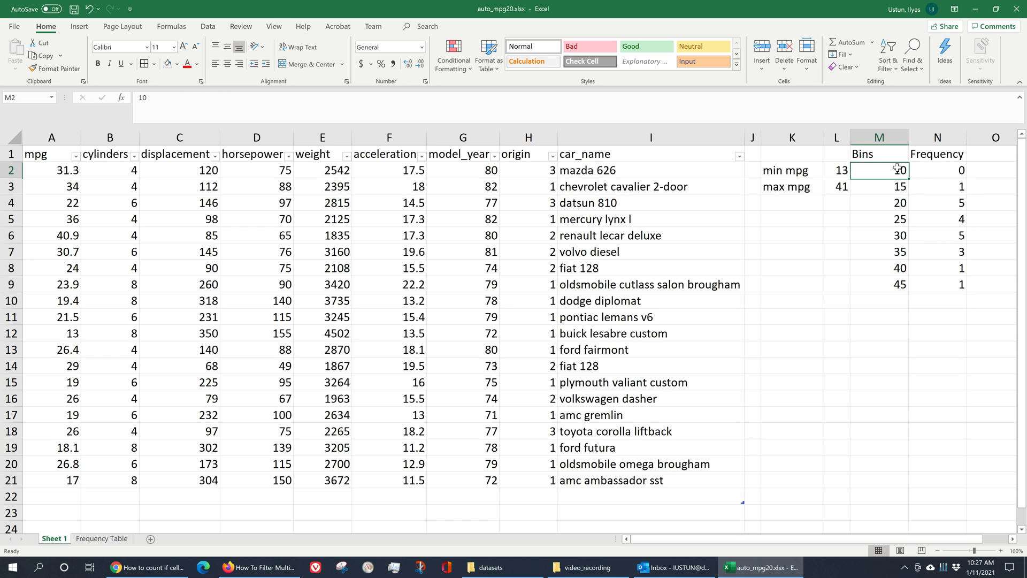
left_click(960, 219)
left_click(956, 235)
left_click(891, 201)
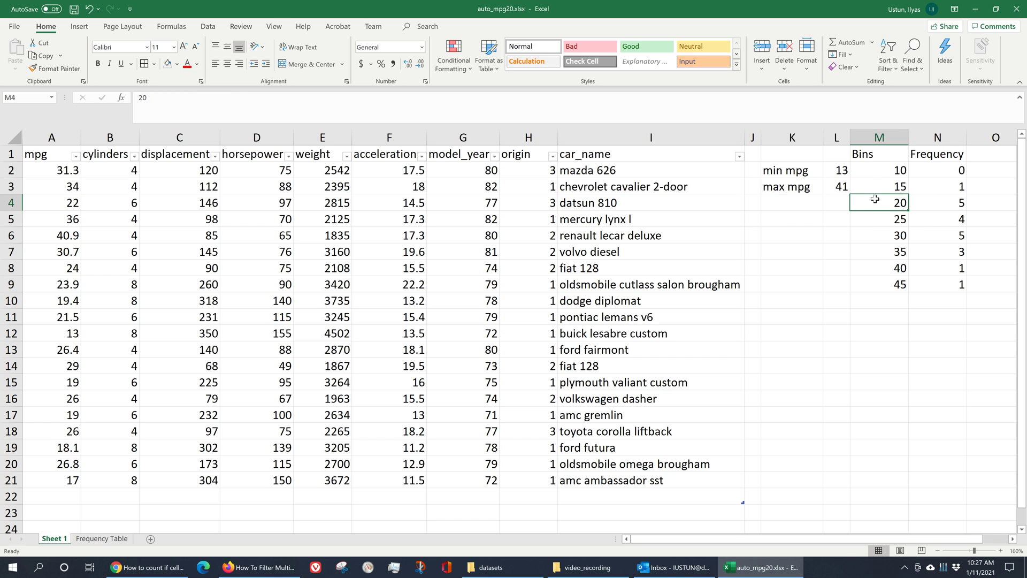
left_click(961, 173)
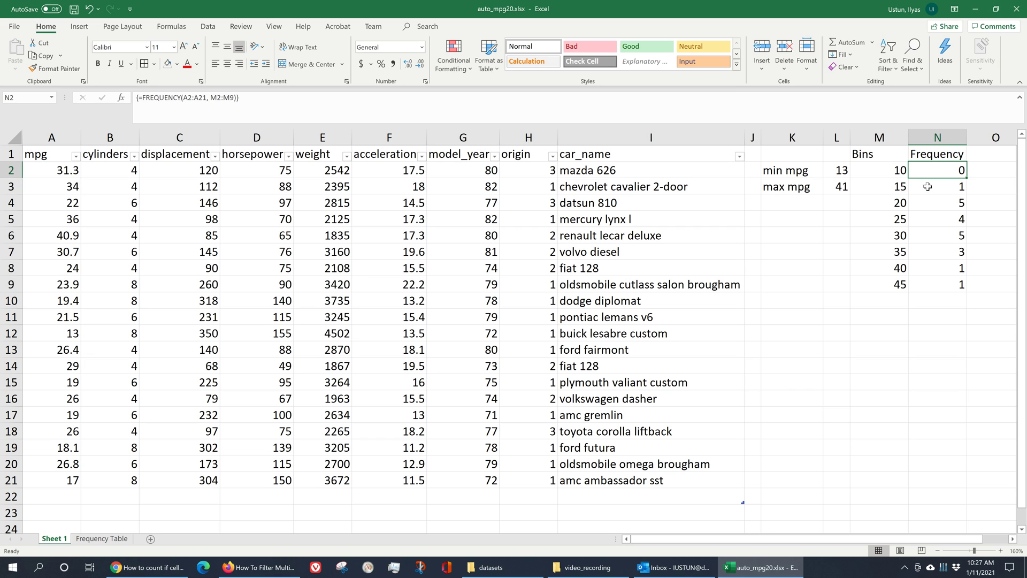
left_click(906, 187)
left_click(954, 187)
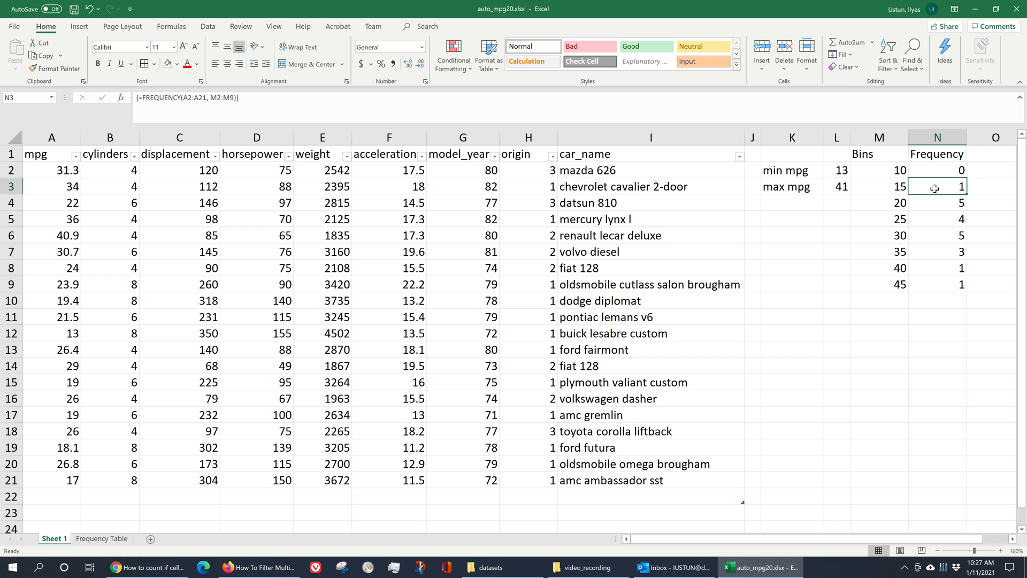
left_click(892, 172)
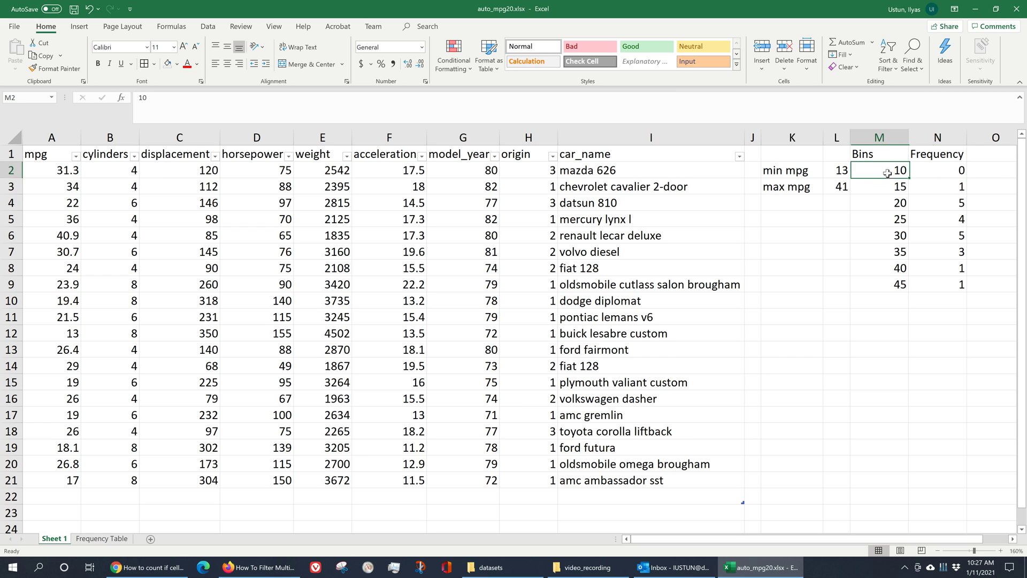
left_click(894, 190)
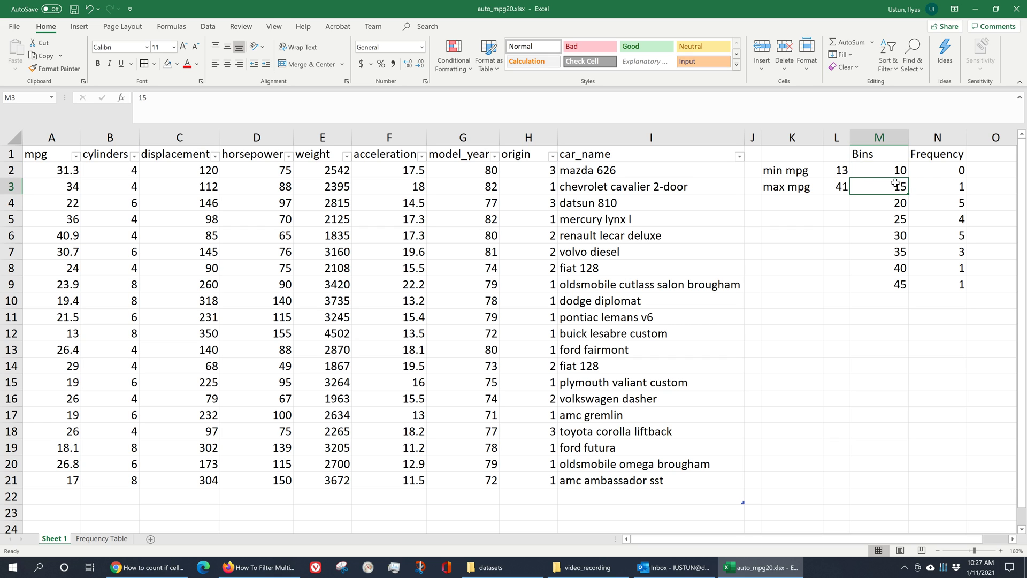
left_click(952, 208)
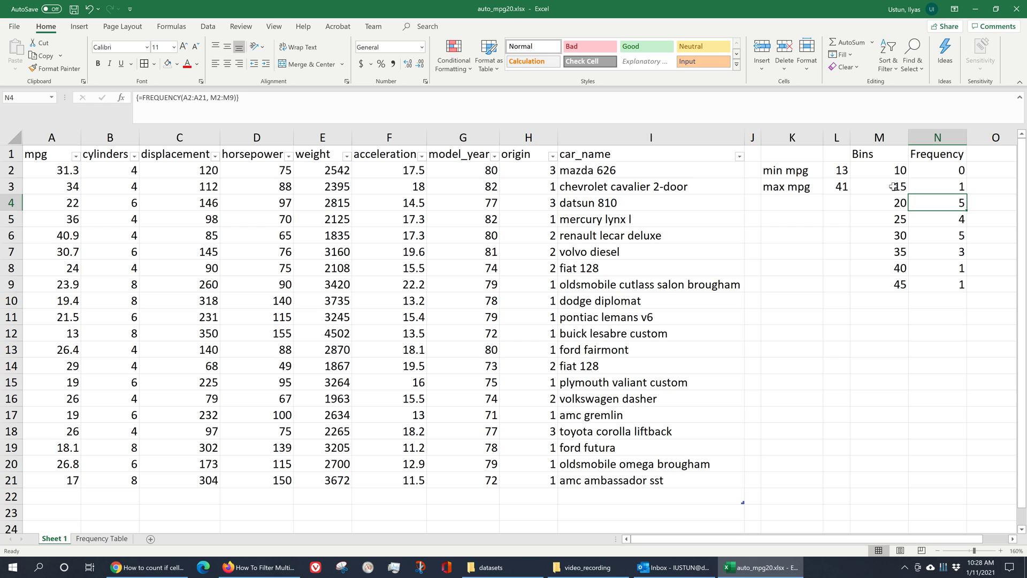
left_click(899, 202)
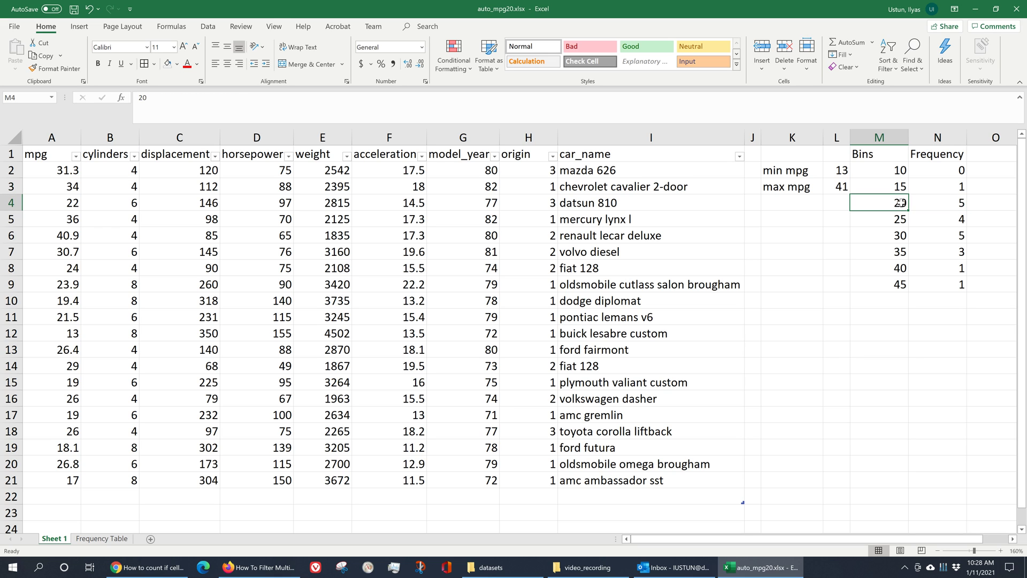
left_click(949, 226)
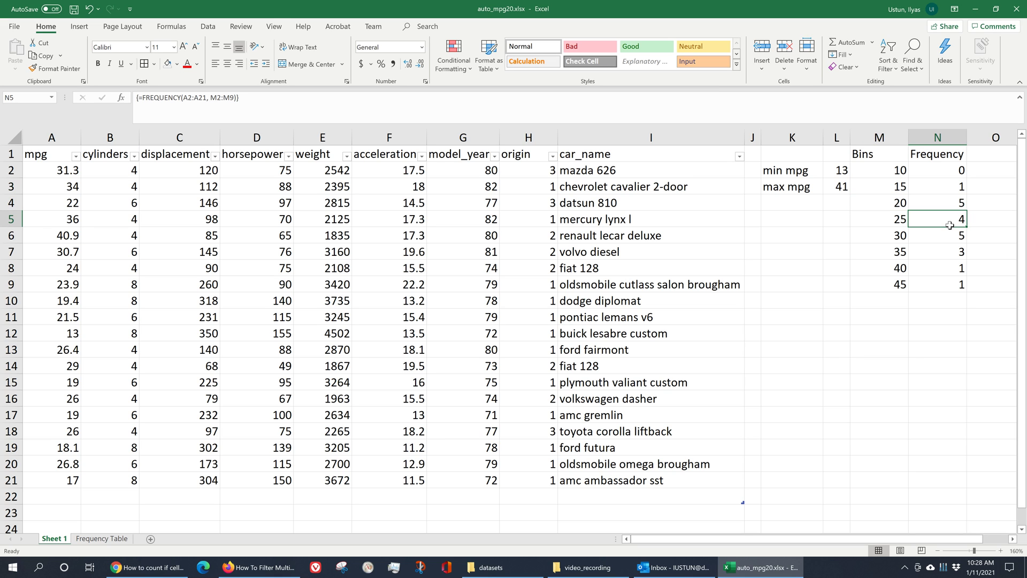
left_click_drag(890, 204, 889, 222)
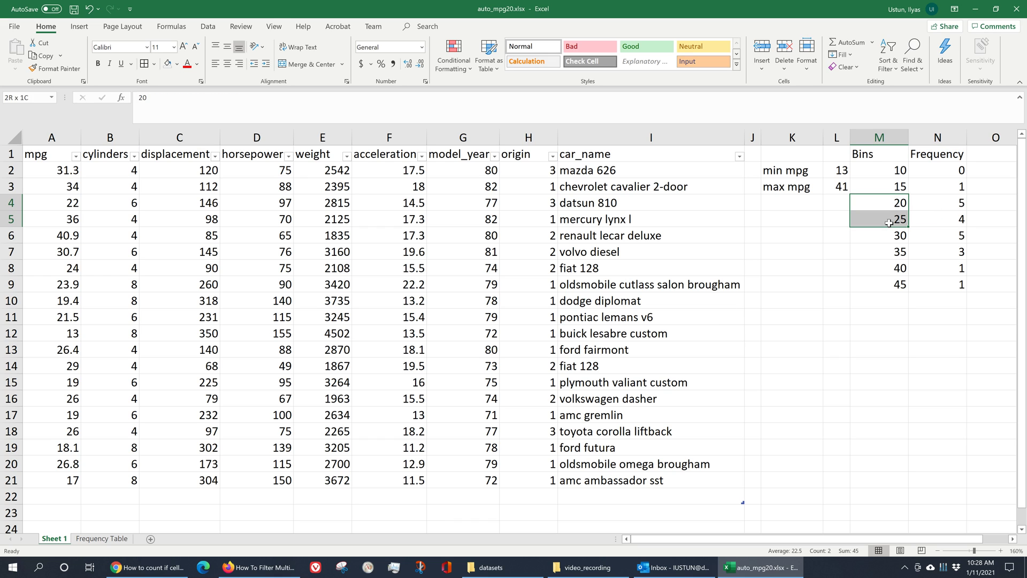
left_click(944, 358)
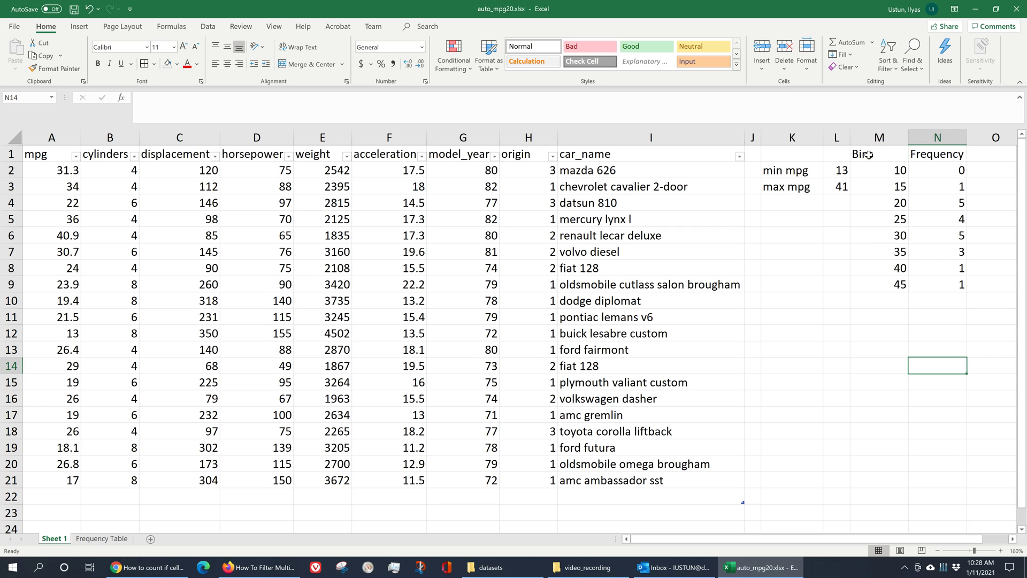
left_click_drag(882, 171, 879, 279)
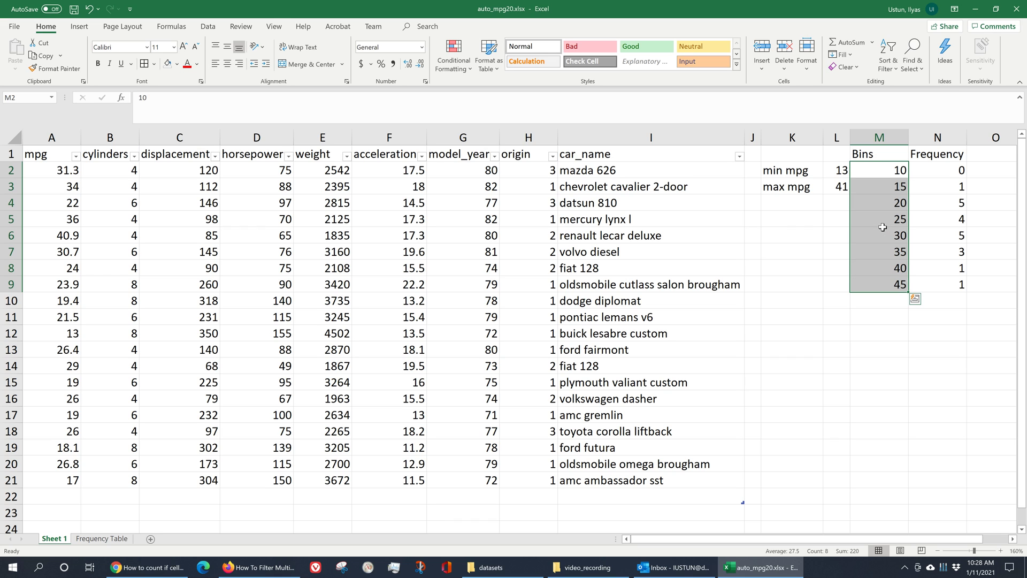
left_click(889, 173)
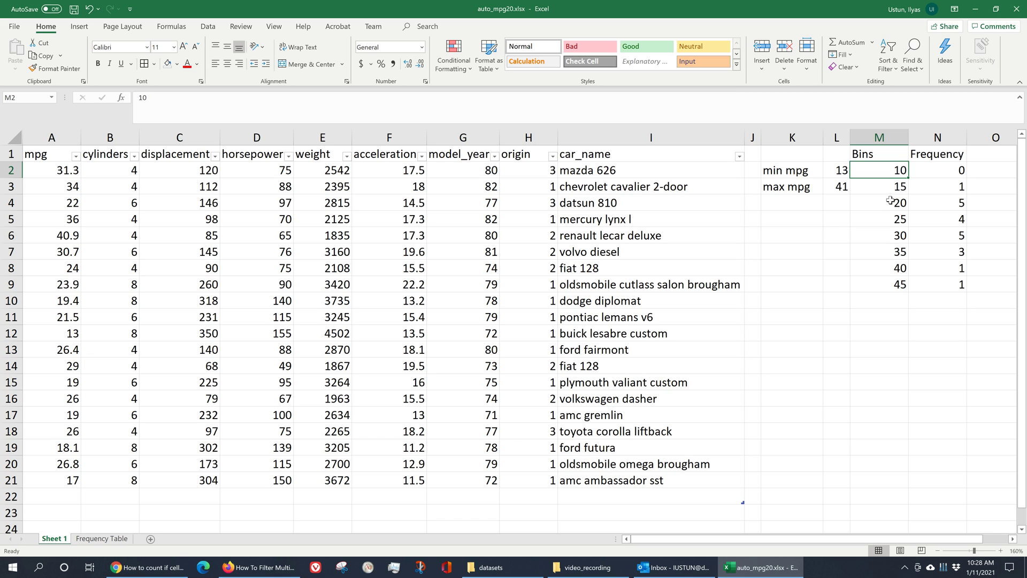
left_click(914, 267)
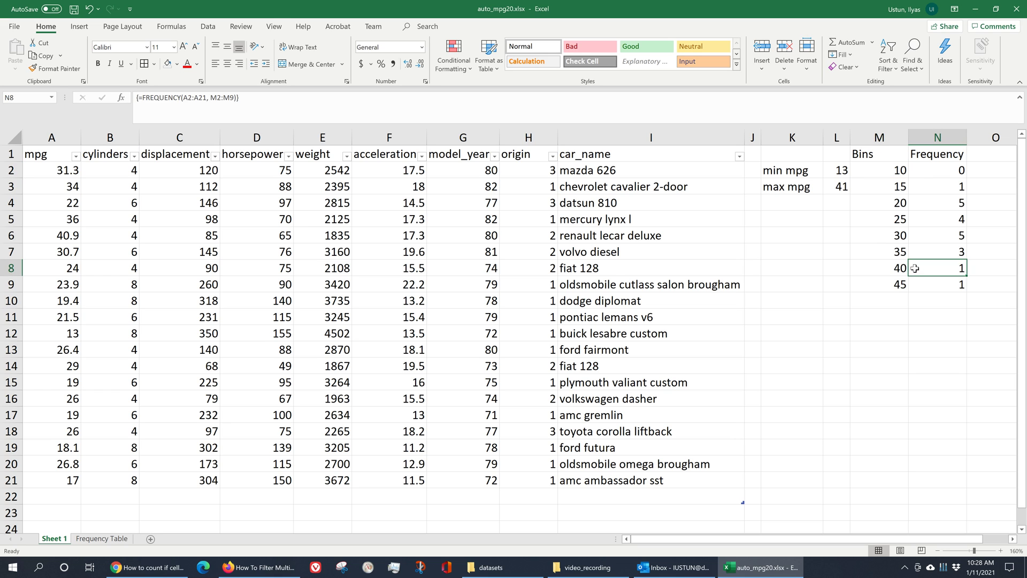
Step: Add borders around all cells of the frequency table M1:N9 and make the Bins and Frequency headings bold
left_click_drag(868, 158, 935, 285)
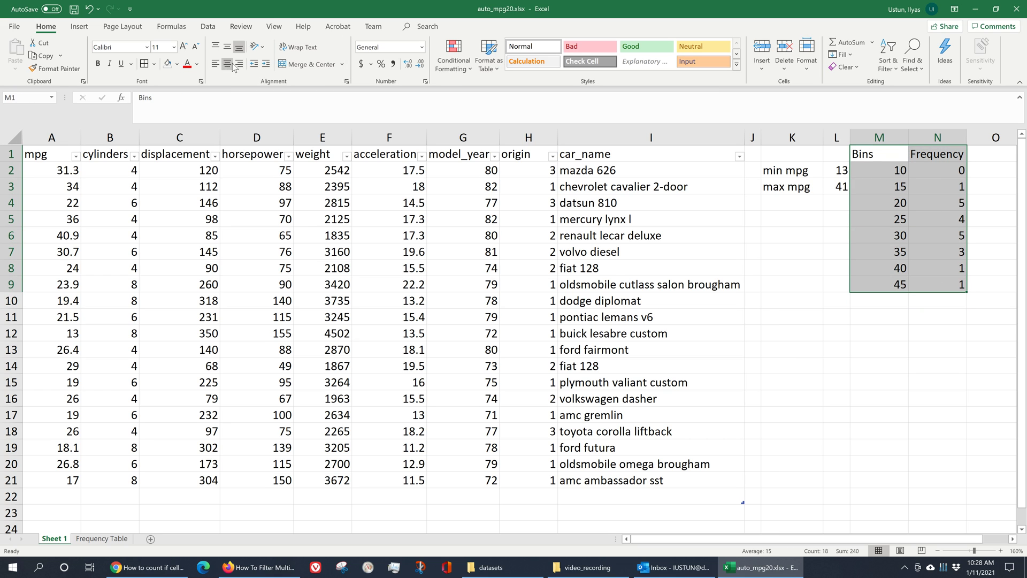
left_click(880, 155)
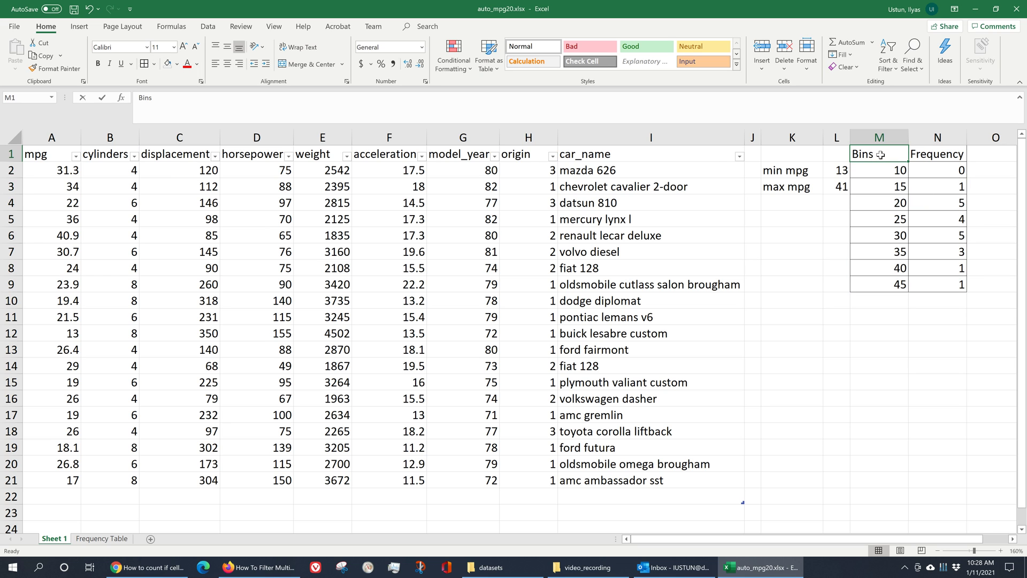
left_click_drag(936, 154, 858, 158)
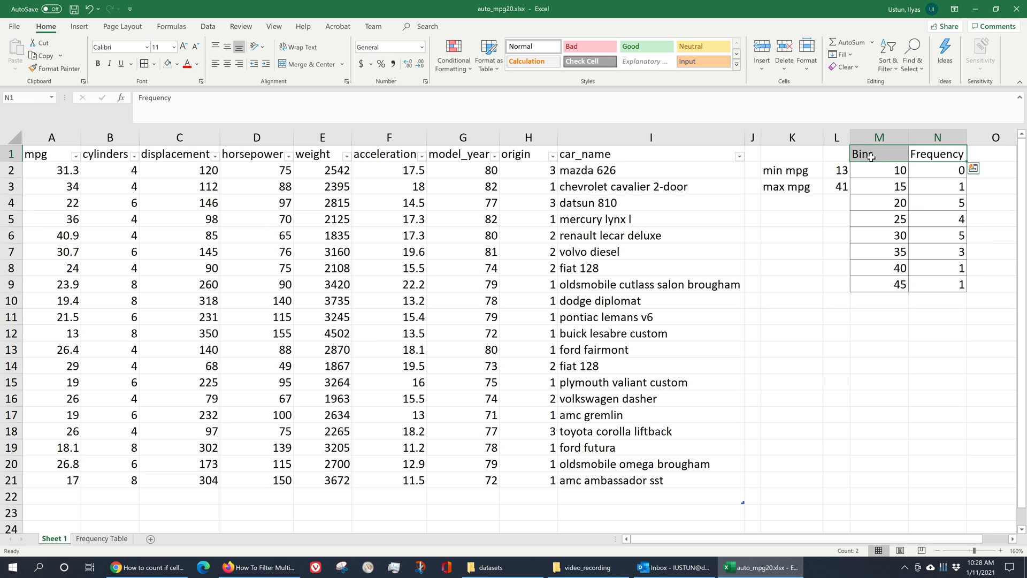
key("ctrl+b")
left_click(892, 348)
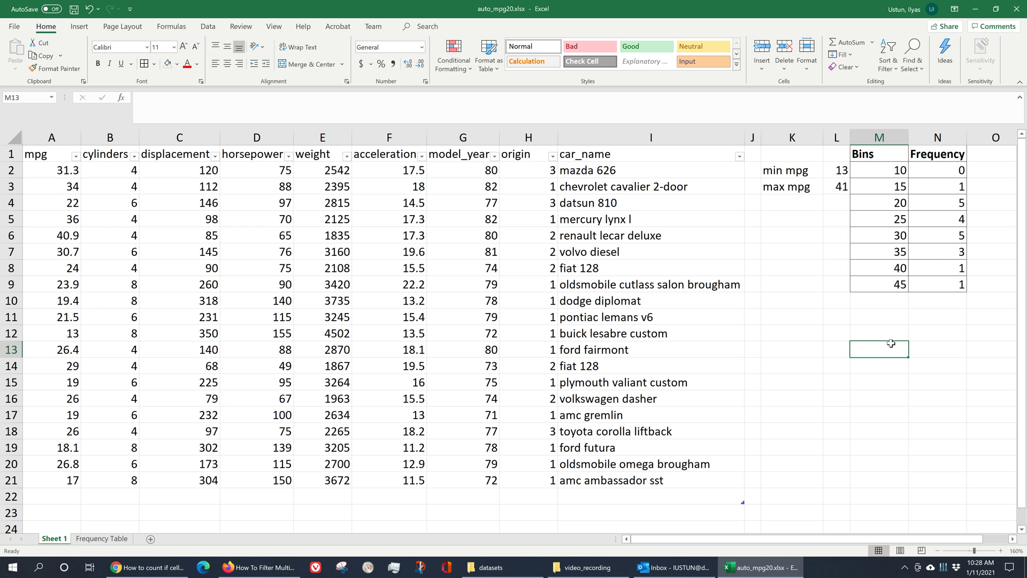